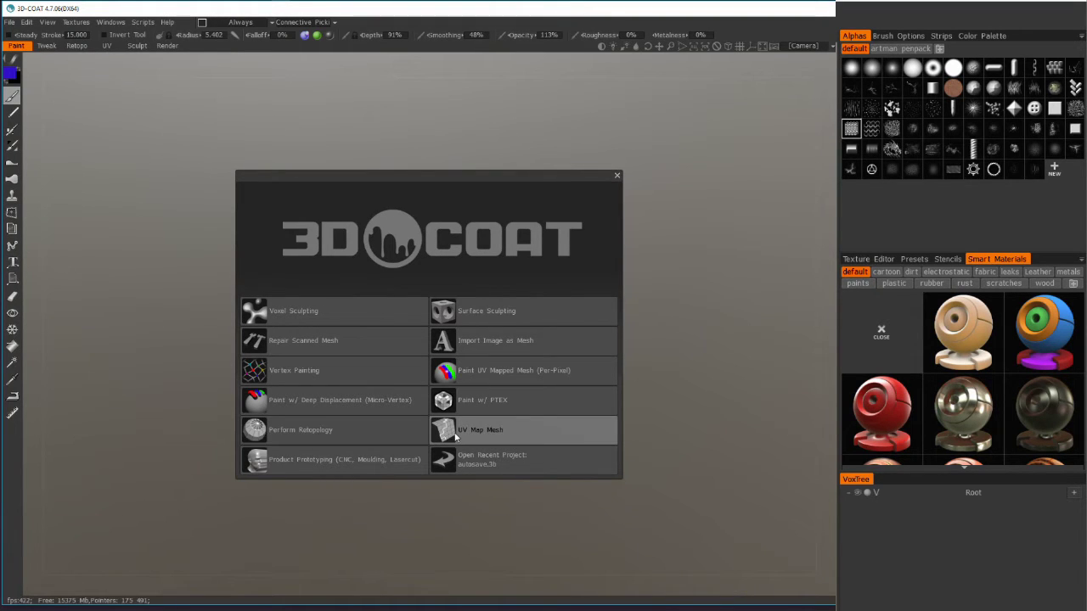
Step: Open GraveStone.obj from the Desktop for UV mapping
{"action": "left_click", "coordinate": [450, 433]}
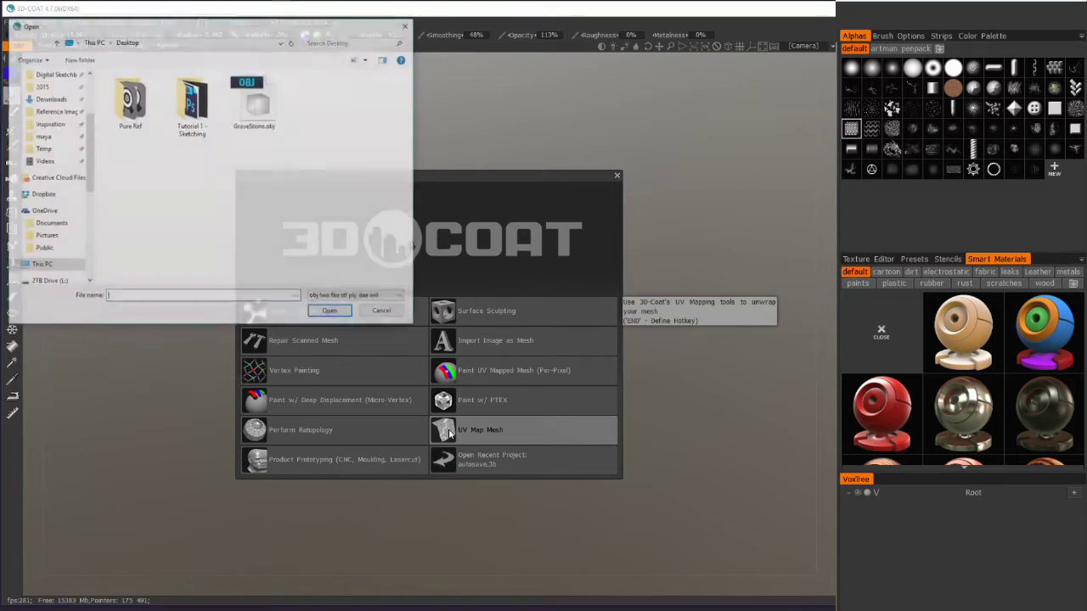
{"action": "left_click", "coordinate": [254, 102]}
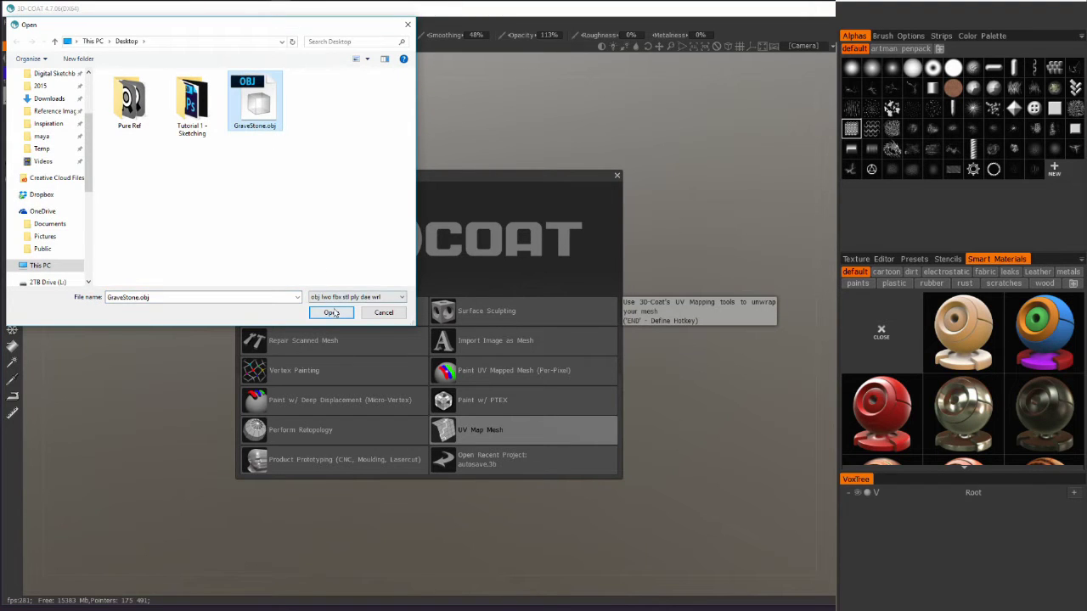
{"action": "left_click", "coordinate": [331, 312]}
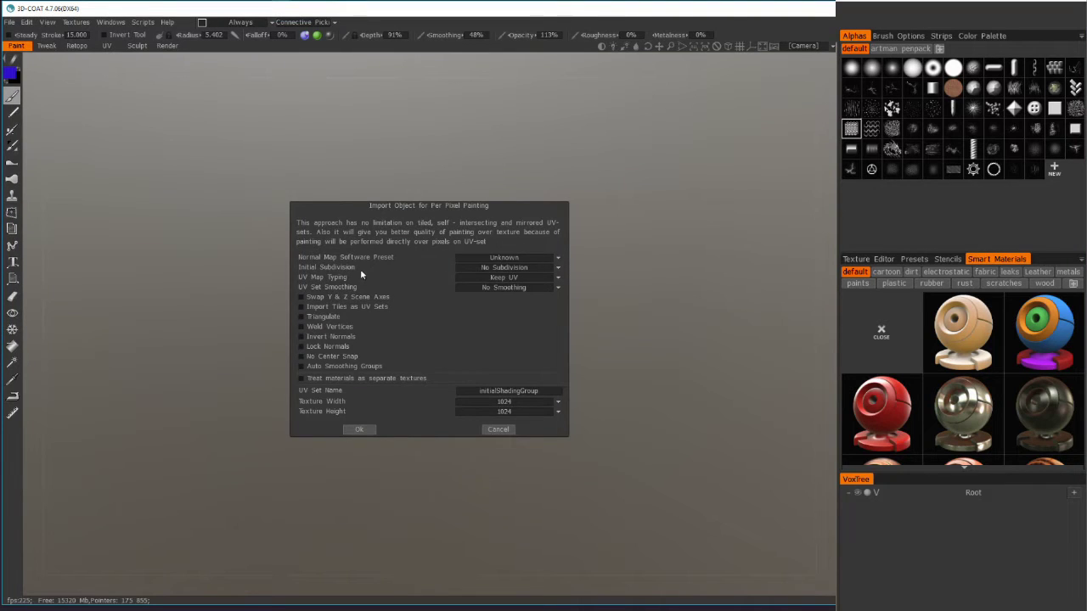
Step: Import the mesh with UV Map Typing set to Keep UV and UV Set Smoothing set to No Smoothing
{"action": "left_click", "coordinate": [536, 279]}
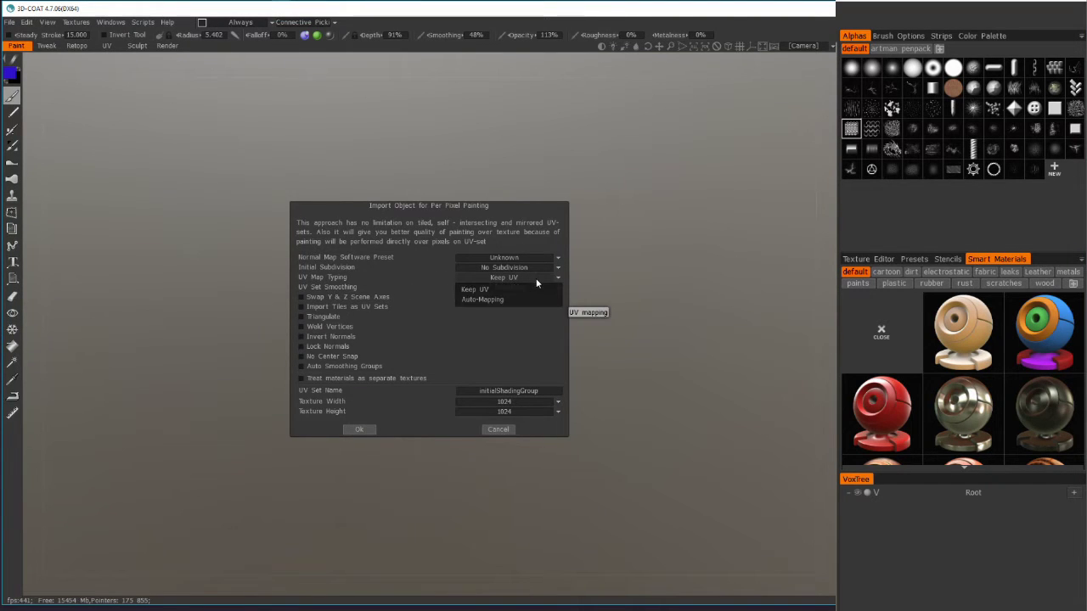
{"action": "left_click", "coordinate": [488, 289]}
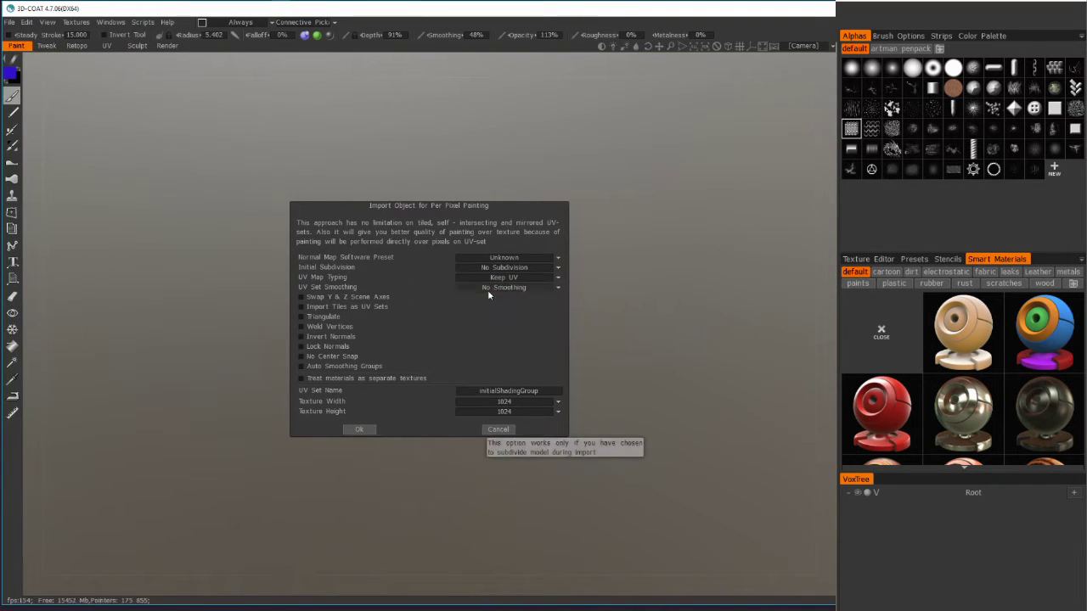
{"action": "left_click", "coordinate": [543, 288]}
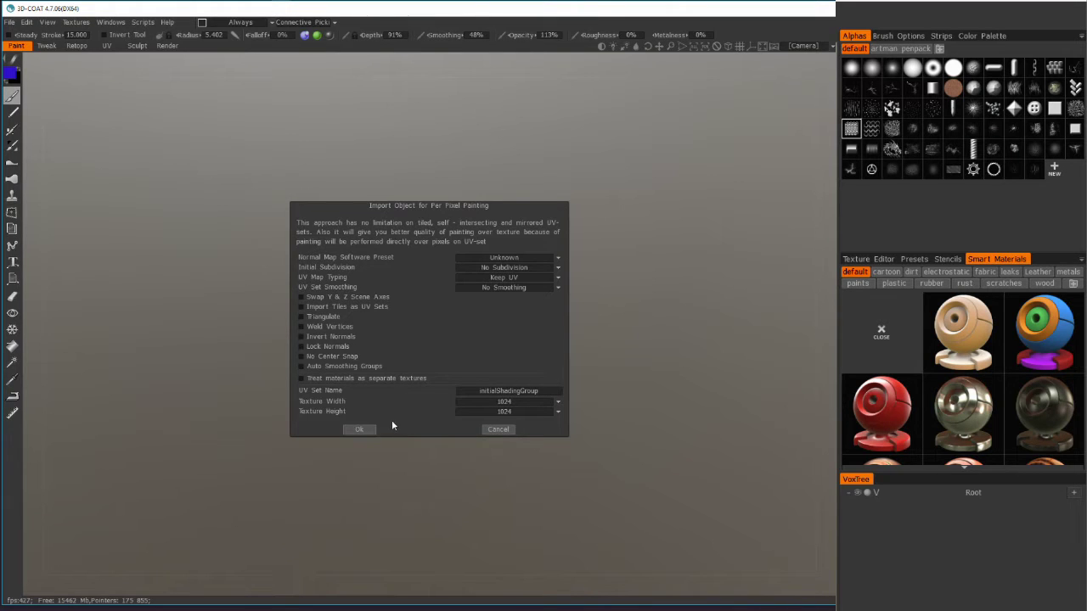
{"action": "left_click", "coordinate": [367, 430]}
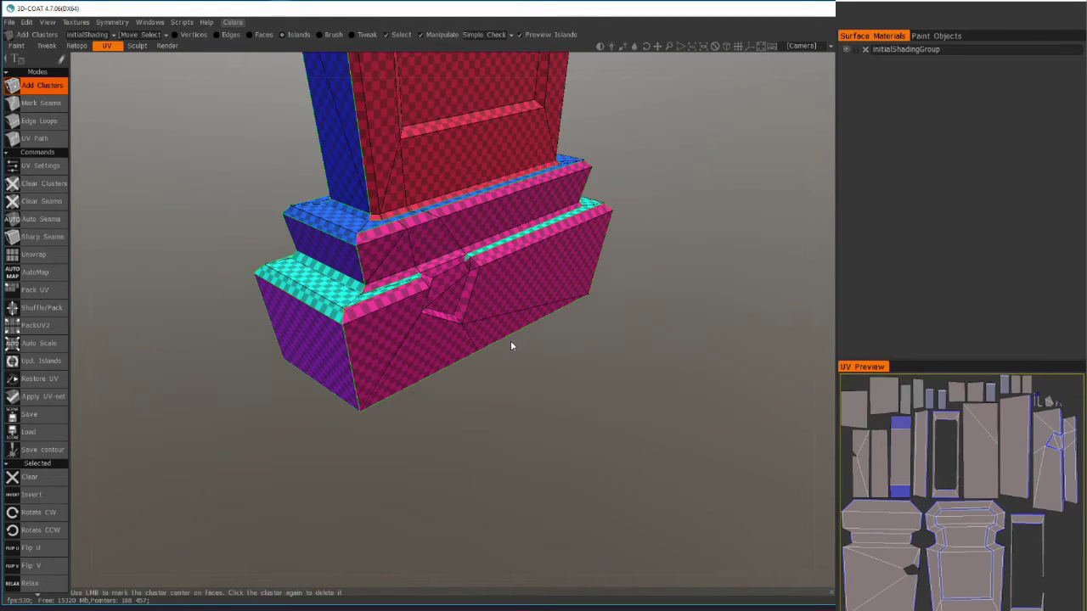
Step: Clear all existing UV seams from the gravestone
{"action": "left_click_drag", "start_coordinate": [535, 382], "coordinate": [589, 371]}
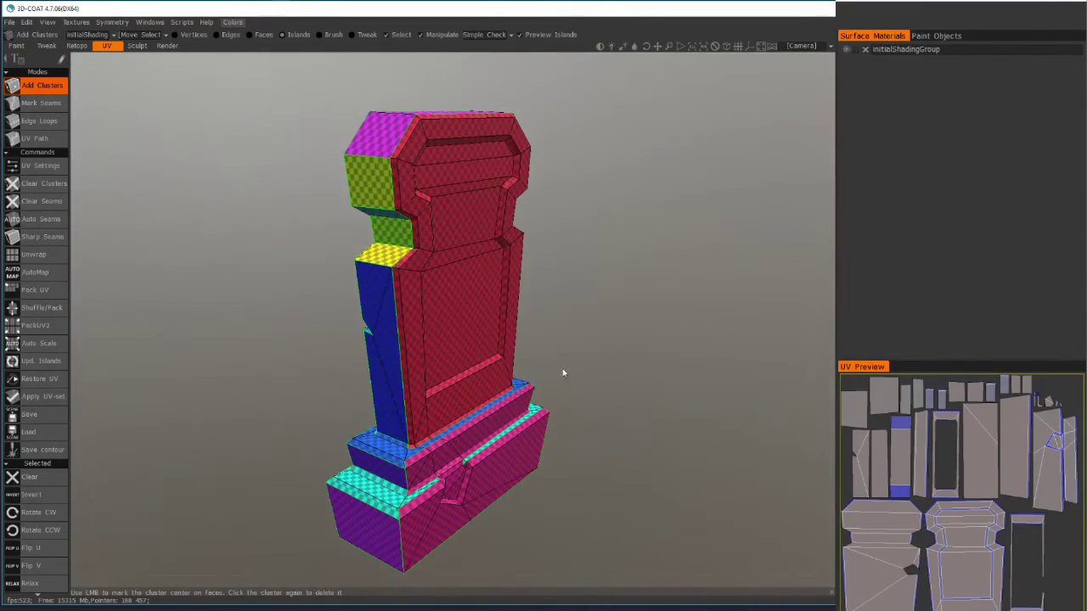
{"action": "left_click", "coordinate": [57, 206]}
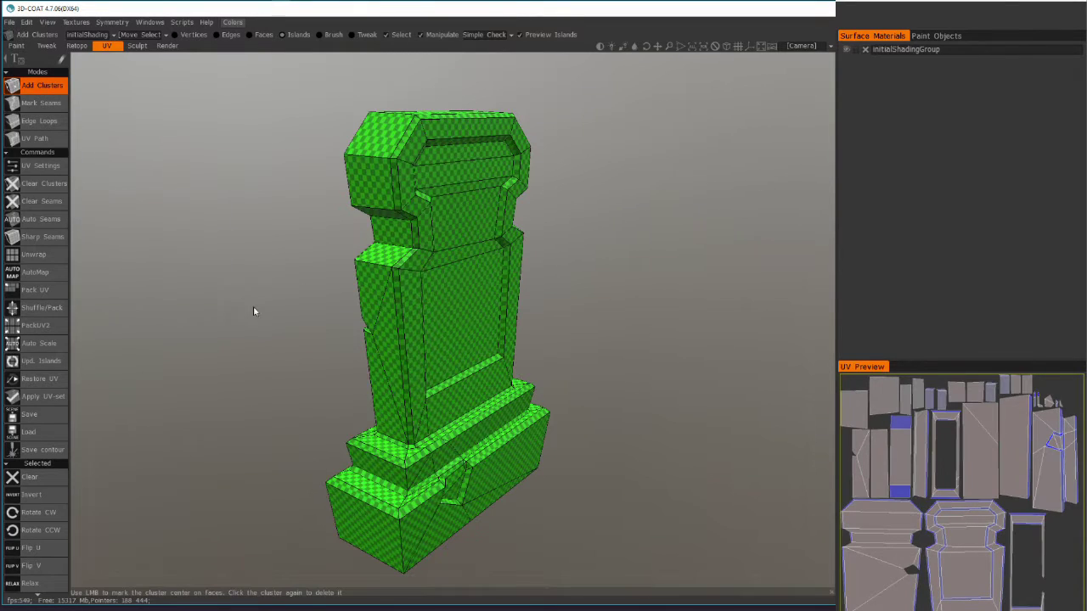
Step: Try adding cluster centers on the gravestone's recessed front panel and on its large back face
{"action": "mouse_move", "coordinate": [323, 317]}
{"action": "left_mouse_down"}
{"action": "mouse_move", "coordinate": [444, 320]}
{"action": "mouse_move", "coordinate": [281, 311]}
{"action": "left_mouse_up"}
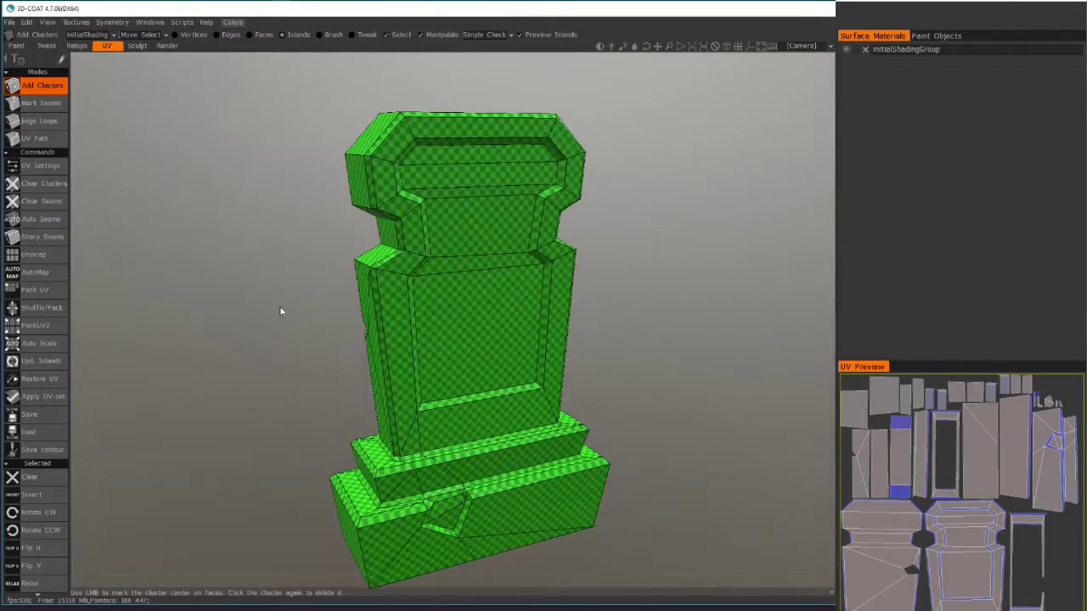
{"action": "mouse_move", "coordinate": [360, 312]}
{"action": "left_mouse_down", "text": "alt"}
{"action": "mouse_move", "coordinate": [333, 311]}
{"action": "mouse_move", "coordinate": [451, 303]}
{"action": "mouse_move", "coordinate": [377, 286]}
{"action": "left_mouse_up", "text": "alt"}
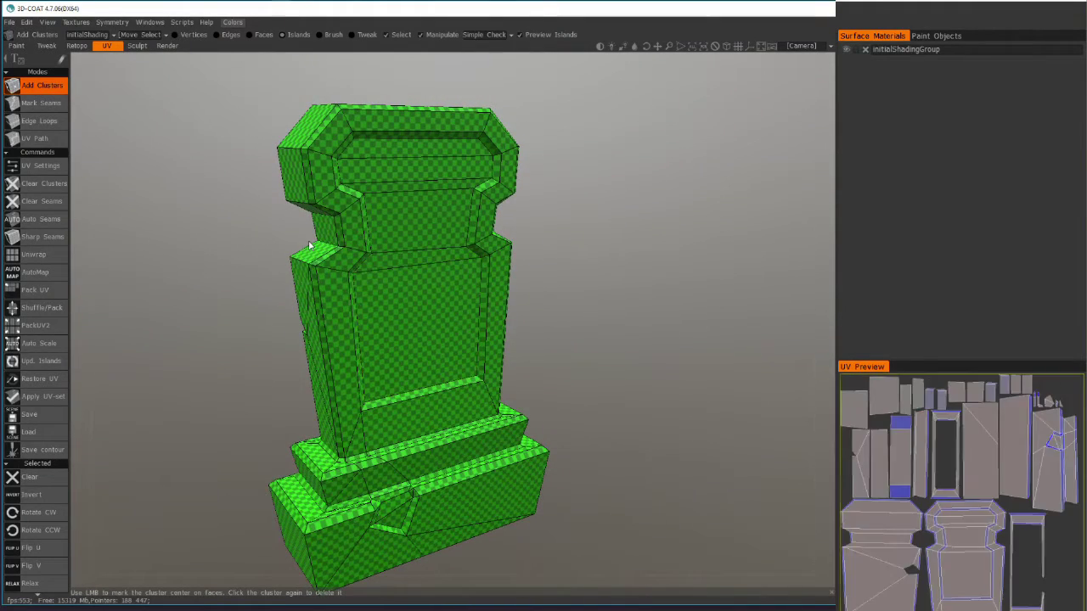
{"action": "left_click_drag", "start_coordinate": [538, 333], "coordinate": [536, 315], "text": "alt"}
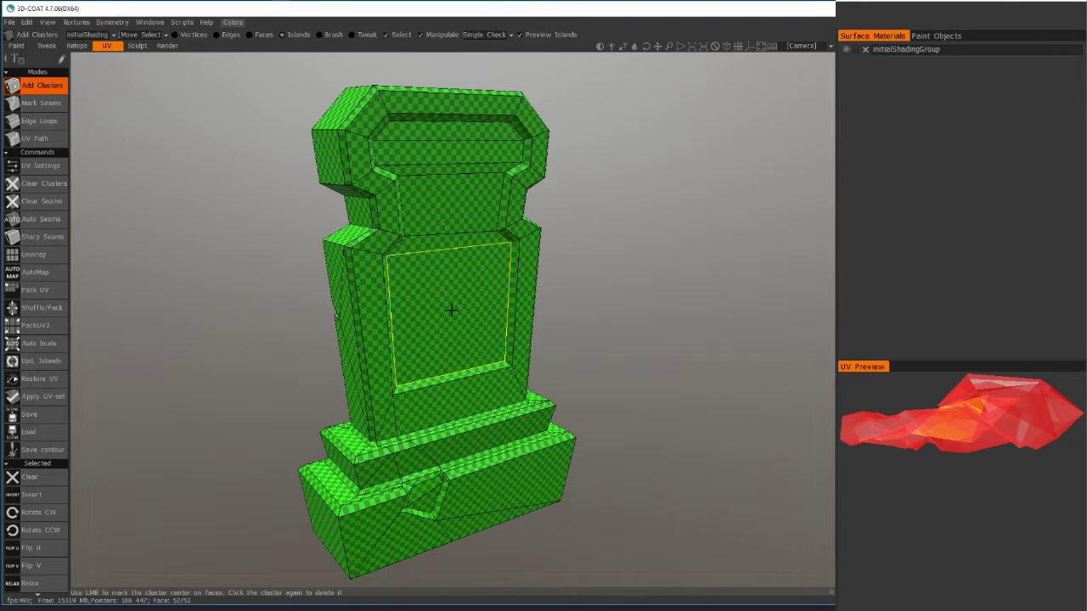
{"action": "left_click_drag", "start_coordinate": [434, 310], "coordinate": [436, 309], "text": "alt"}
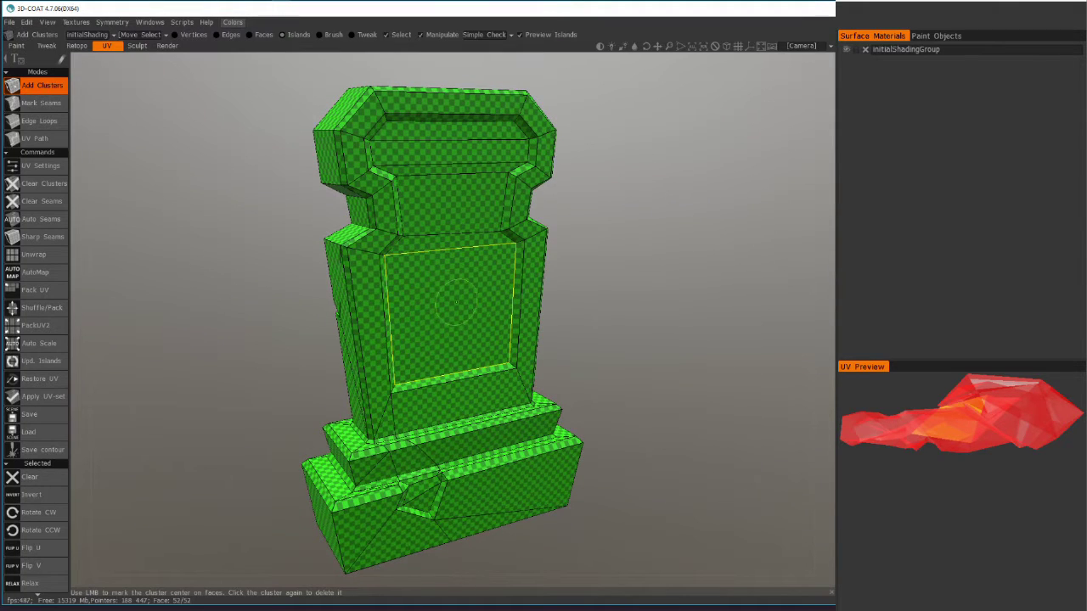
{"action": "left_click", "coordinate": [456, 303]}
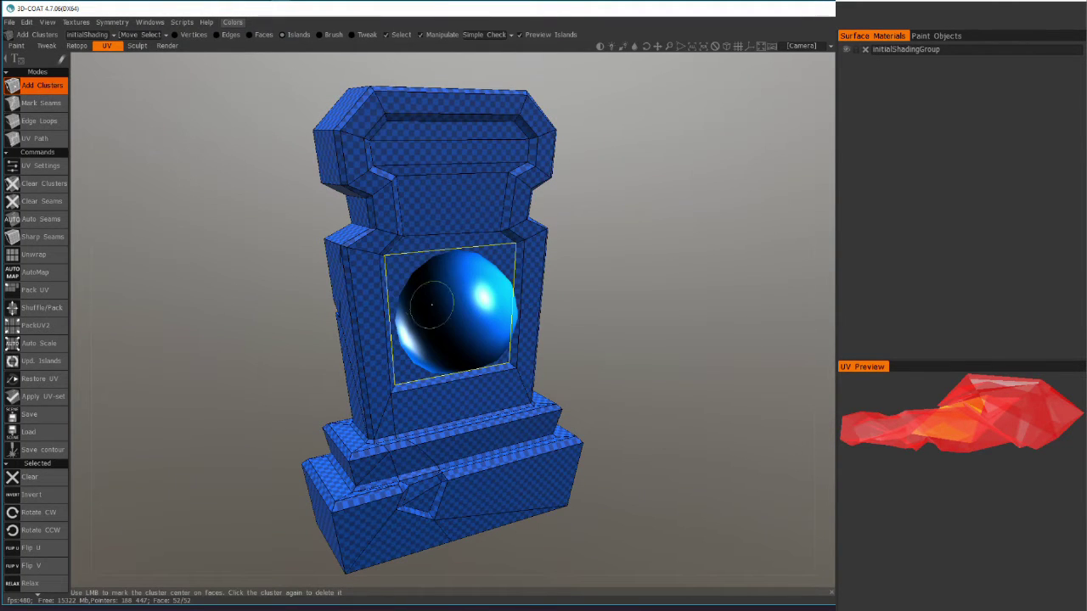
{"action": "left_click", "coordinate": [465, 303]}
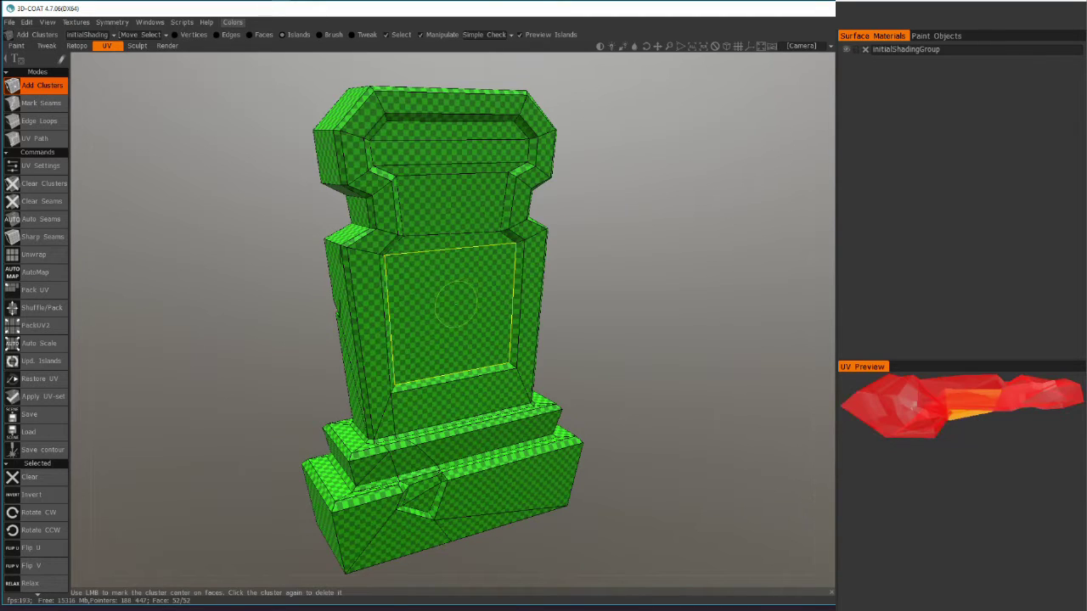
{"action": "mouse_move", "coordinate": [420, 299]}
{"action": "left_mouse_down", "text": "alt"}
{"action": "mouse_move", "coordinate": [577, 309]}
{"action": "mouse_move", "coordinate": [546, 315]}
{"action": "mouse_move", "coordinate": [570, 317]}
{"action": "mouse_move", "coordinate": [648, 313]}
{"action": "mouse_move", "coordinate": [598, 317]}
{"action": "left_mouse_up", "text": "alt"}
{"action": "left_click", "coordinate": [448, 282]}
{"action": "left_click", "coordinate": [403, 314]}
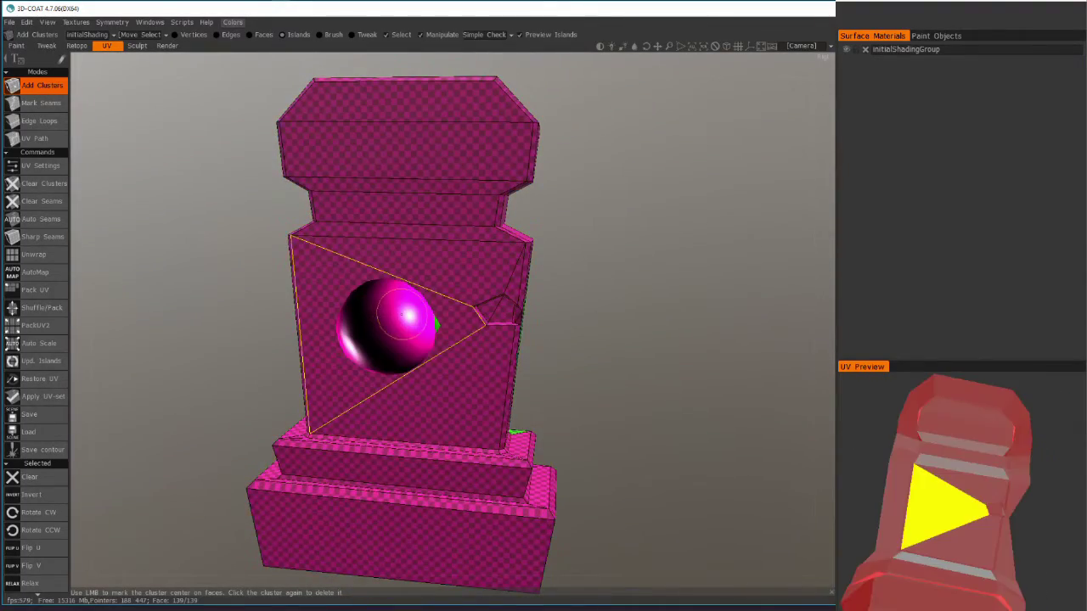
Step: Inspect the boundary between the front and back clusters around the gravestone, and clear all clusters
{"action": "left_click_drag", "start_coordinate": [440, 317], "coordinate": [227, 320], "text": "alt"}
{"action": "left_click_drag", "start_coordinate": [415, 364], "coordinate": [484, 364], "text": "alt"}
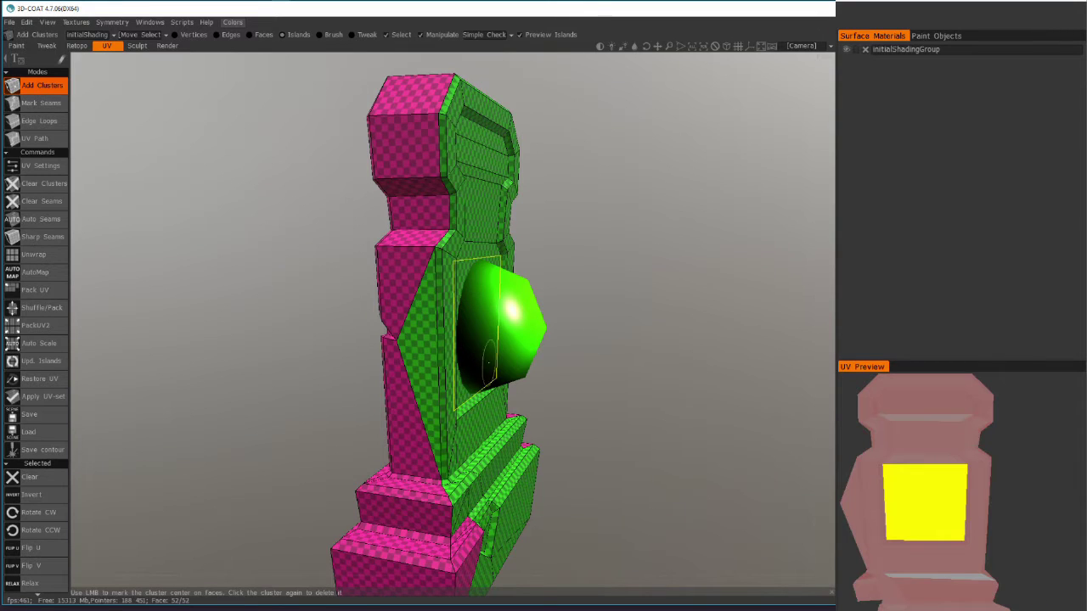
{"action": "left_click_drag", "start_coordinate": [440, 375], "coordinate": [592, 378], "text": "alt"}
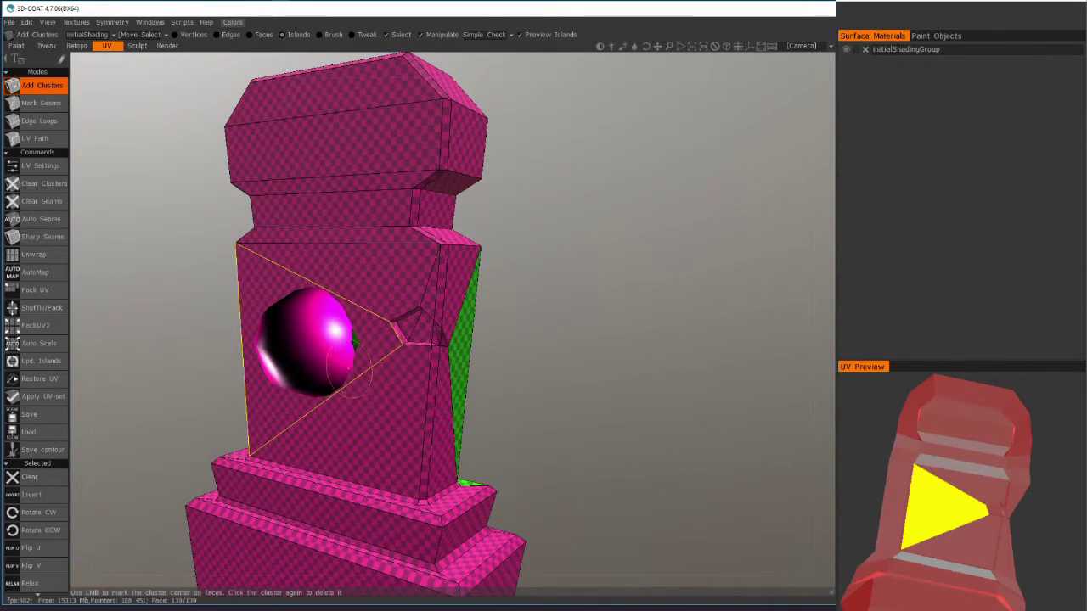
{"action": "scroll", "coordinate": [472, 367], "scroll_direction": "down", "scroll_amount": 5}
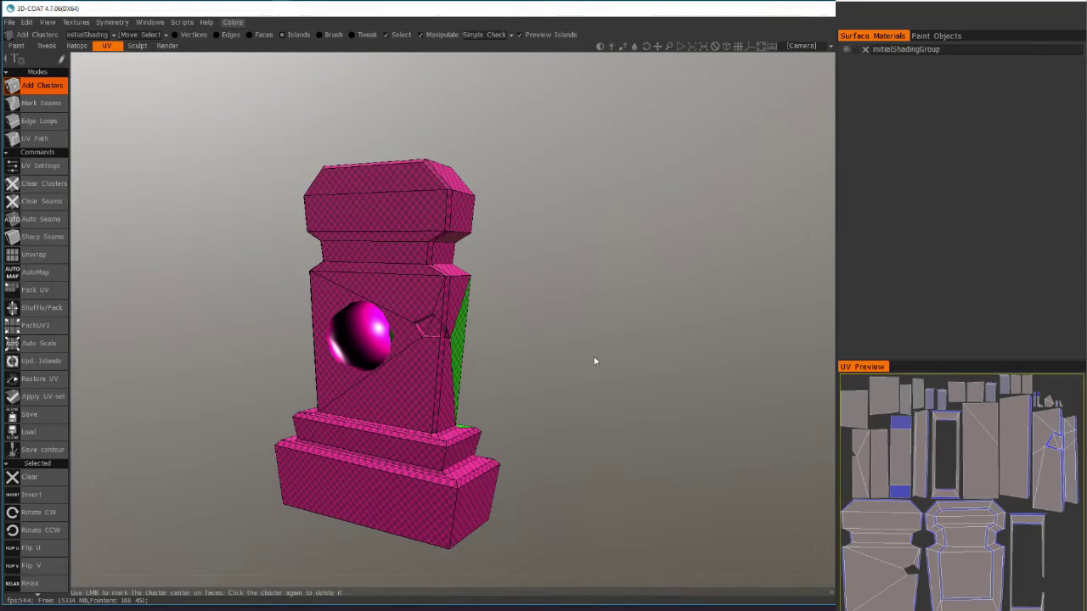
{"action": "left_click_drag", "start_coordinate": [594, 361], "coordinate": [541, 364], "text": "alt"}
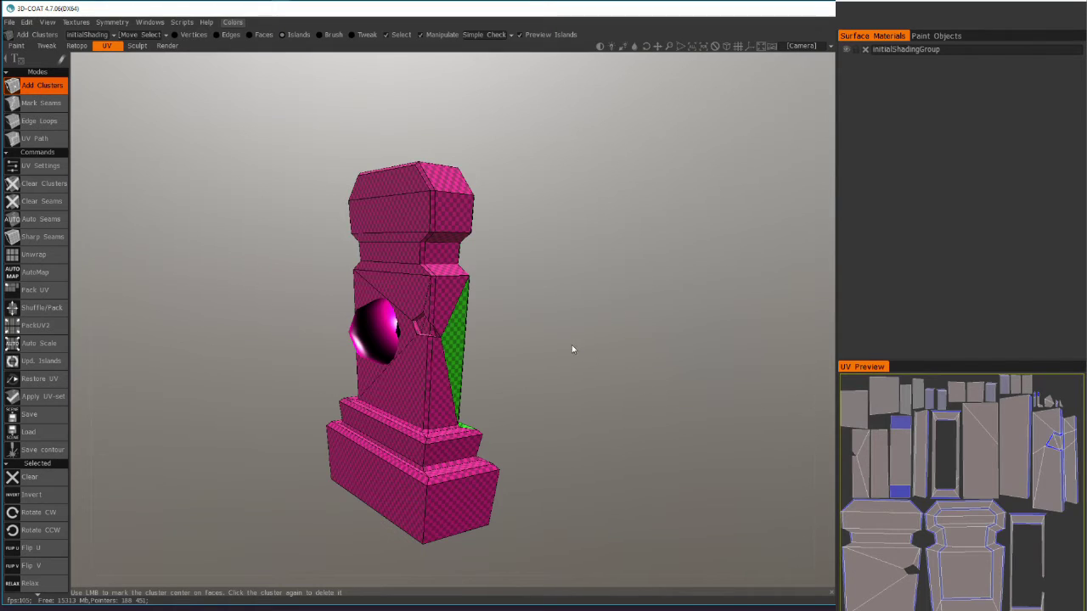
{"action": "left_click_drag", "start_coordinate": [572, 344], "coordinate": [407, 355], "text": "alt"}
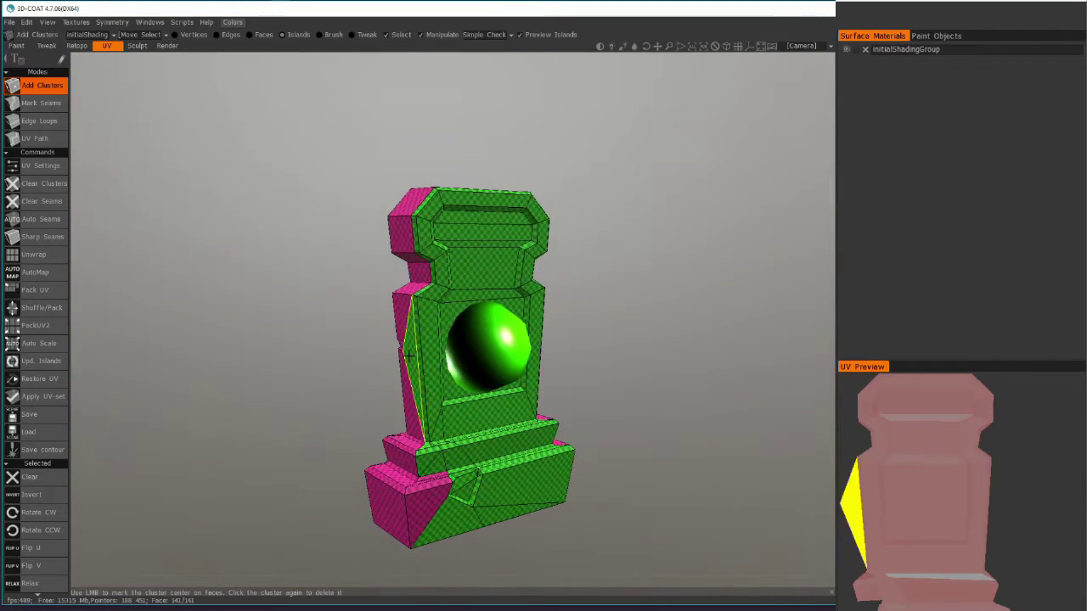
{"action": "scroll", "coordinate": [532, 328], "scroll_direction": "up", "scroll_amount": 3}
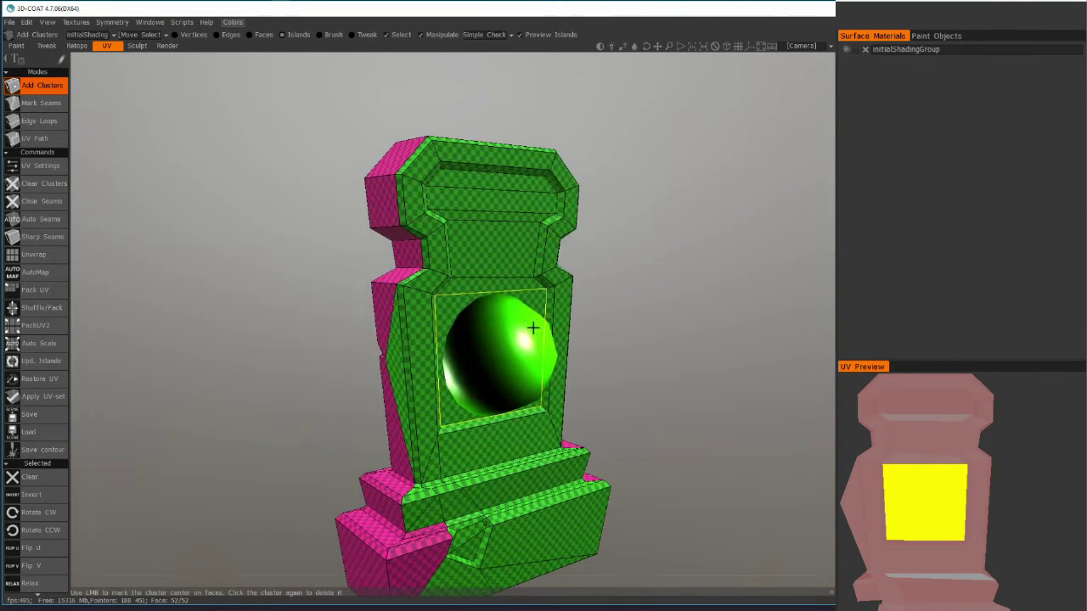
{"action": "middle_click_drag", "start_coordinate": [534, 328], "coordinate": [501, 303], "text": "alt"}
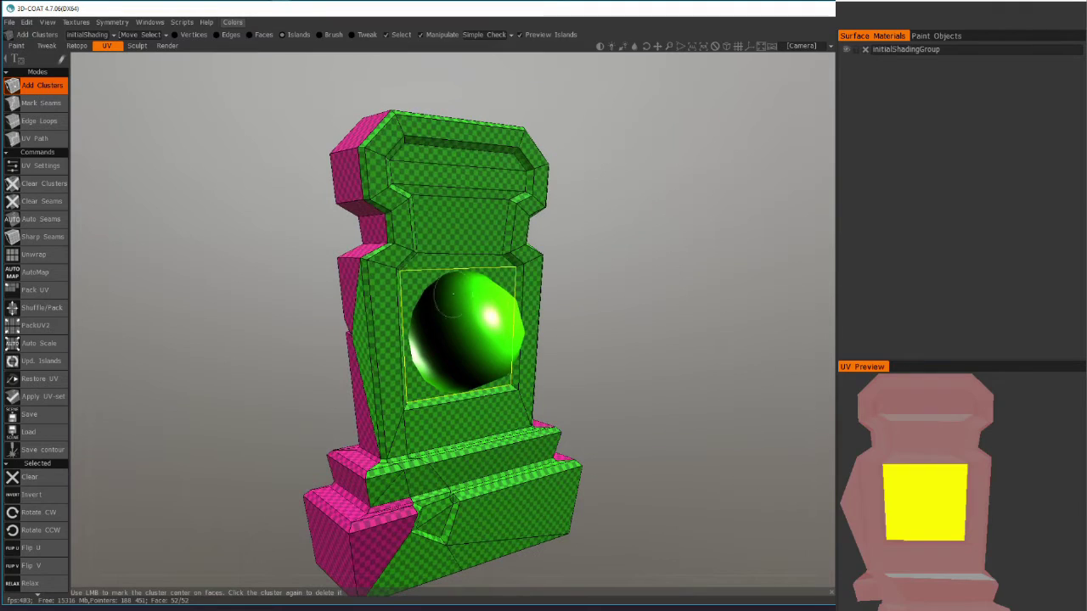
{"action": "left_click", "coordinate": [52, 186]}
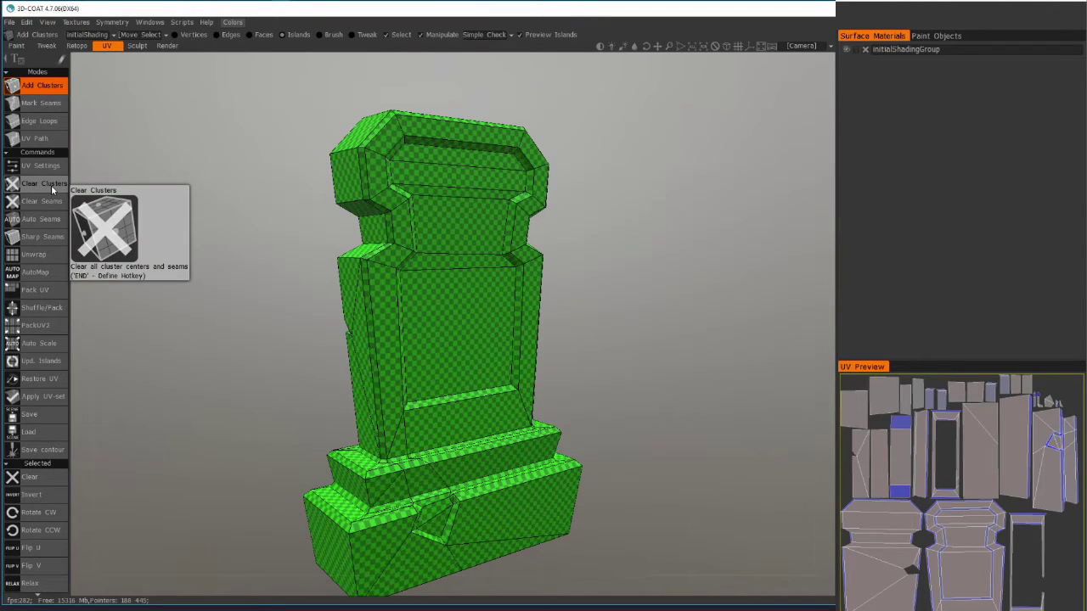
Step: Mark seams on the two diagonal edges of the gravestone's chipped side face
{"action": "left_click", "coordinate": [40, 103]}
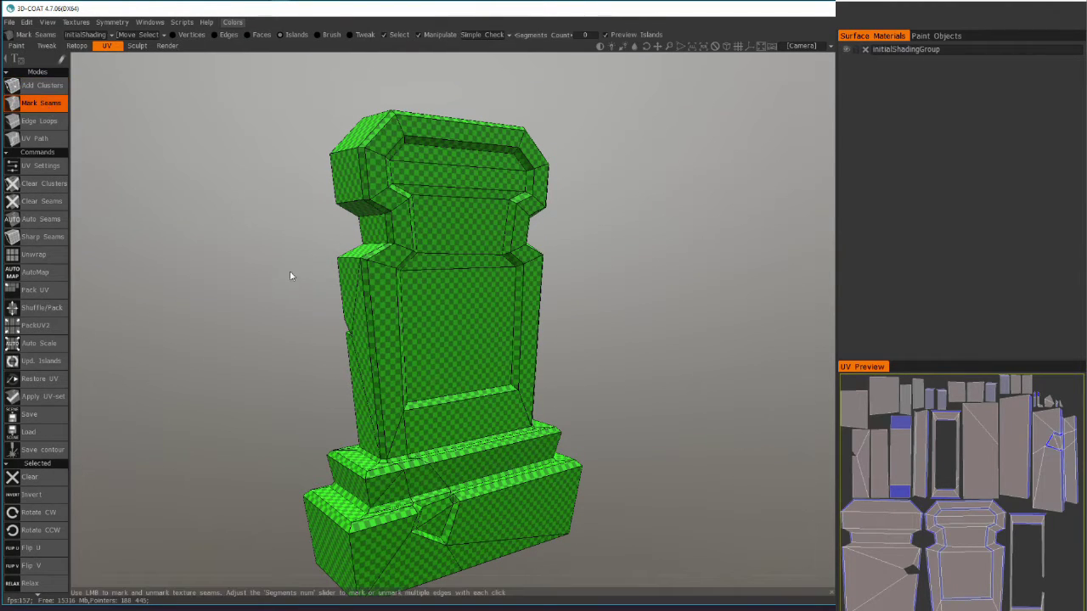
{"action": "left_click_drag", "start_coordinate": [291, 276], "coordinate": [365, 285]}
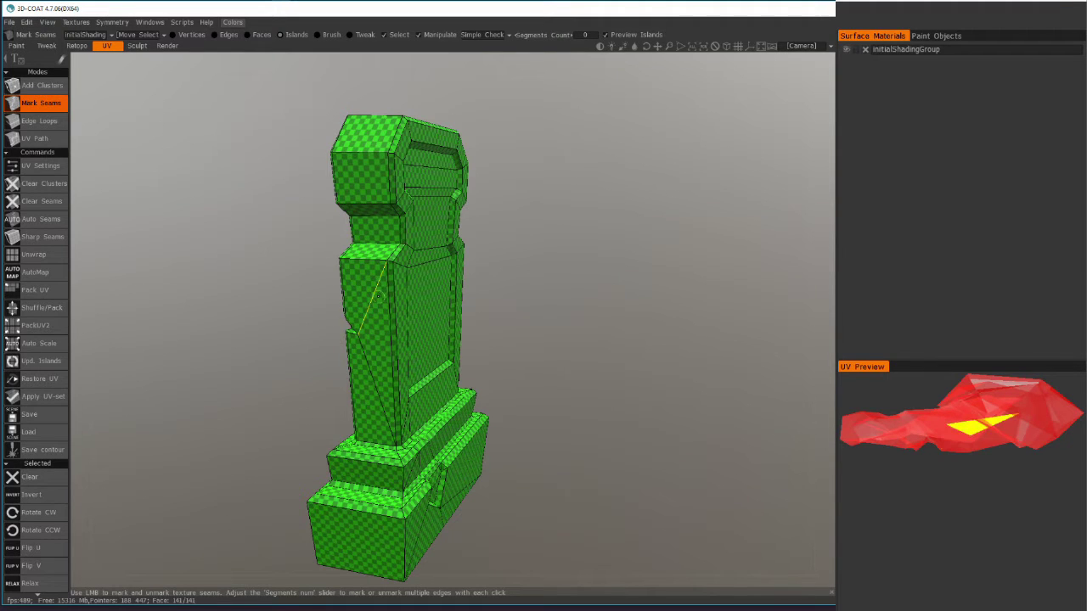
{"action": "left_click", "coordinate": [372, 303]}
{"action": "left_click", "coordinate": [377, 387]}
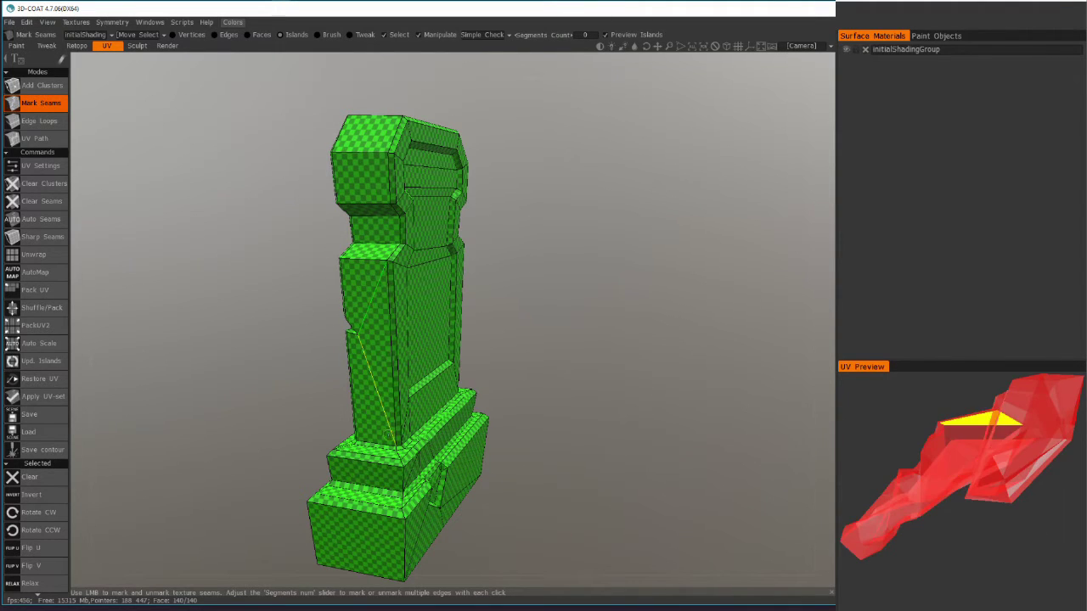
Step: Mark seams where the upright slab meets the plinth, along the chipped side, its back corner and the back
{"action": "left_click", "coordinate": [388, 441]}
{"action": "left_click_drag", "start_coordinate": [387, 441], "coordinate": [484, 436], "text": "alt"}
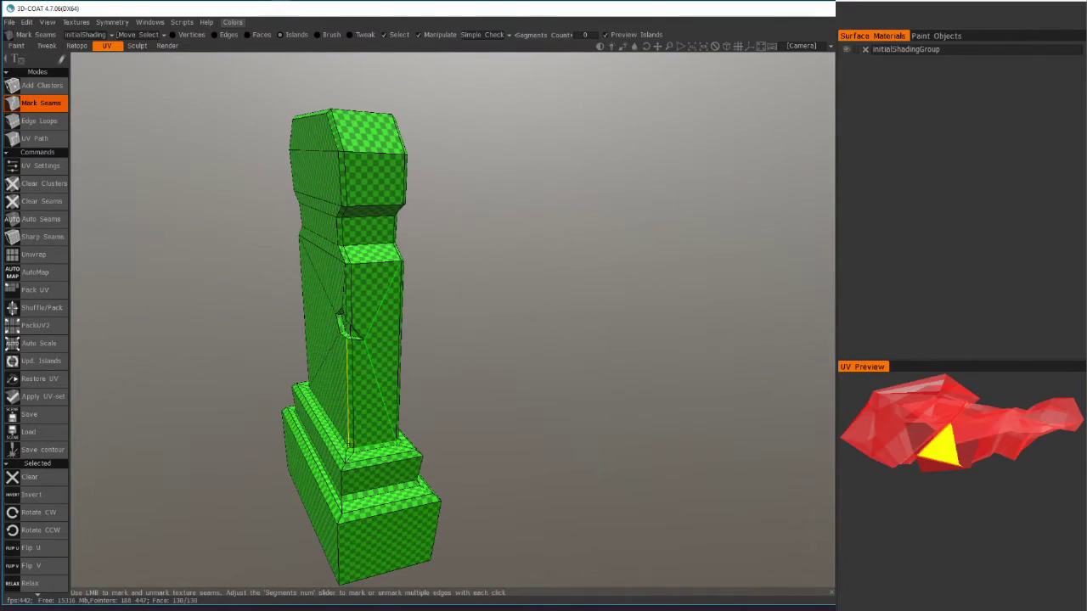
{"action": "left_click", "coordinate": [351, 446]}
{"action": "left_click", "coordinate": [329, 424]}
Step: Extend the slab's bottom seam across the other back corner and along the undamaged side
{"action": "left_click_drag", "start_coordinate": [327, 431], "coordinate": [449, 434], "text": "alt"}
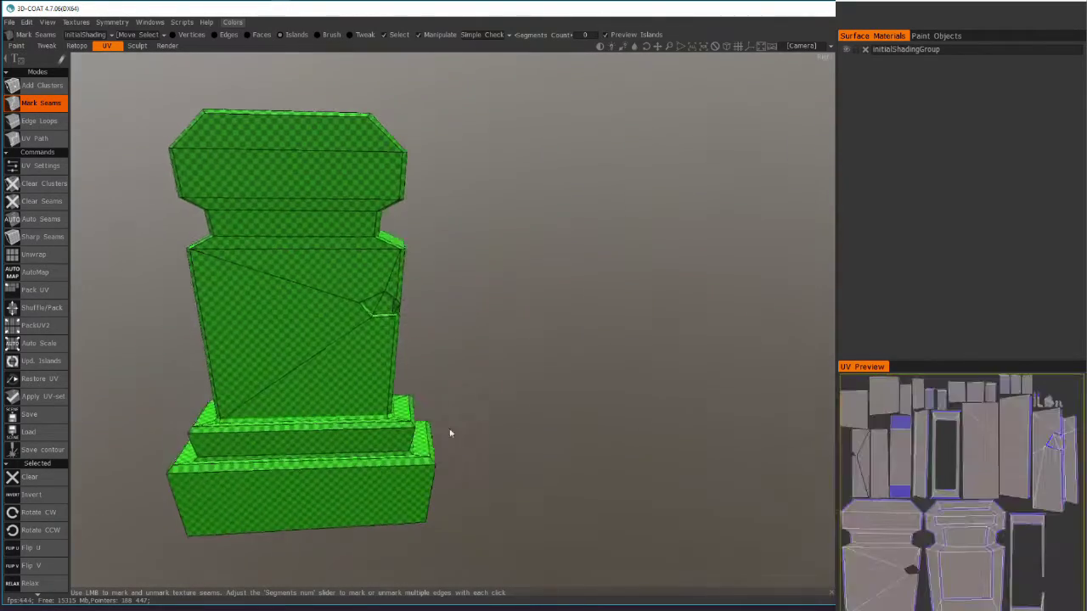
{"action": "middle_click_drag", "start_coordinate": [215, 403], "coordinate": [459, 401], "text": "alt"}
{"action": "scroll", "coordinate": [459, 401], "scroll_direction": "up", "scroll_amount": 5}
{"action": "left_click_drag", "start_coordinate": [461, 406], "coordinate": [494, 498], "text": "alt"}
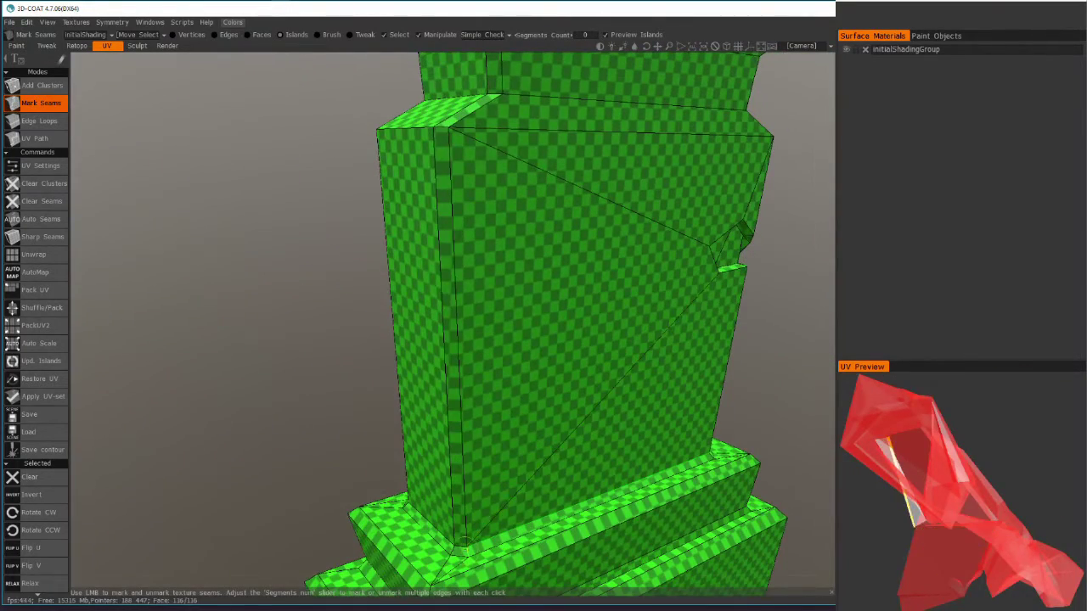
{"action": "left_click", "coordinate": [459, 549]}
{"action": "left_click", "coordinate": [434, 523]}
Step: Mark the slab's bottom seam along the front and both front corners, closing the loop above the plinth
{"action": "left_click_drag", "start_coordinate": [433, 522], "coordinate": [529, 520], "text": "alt"}
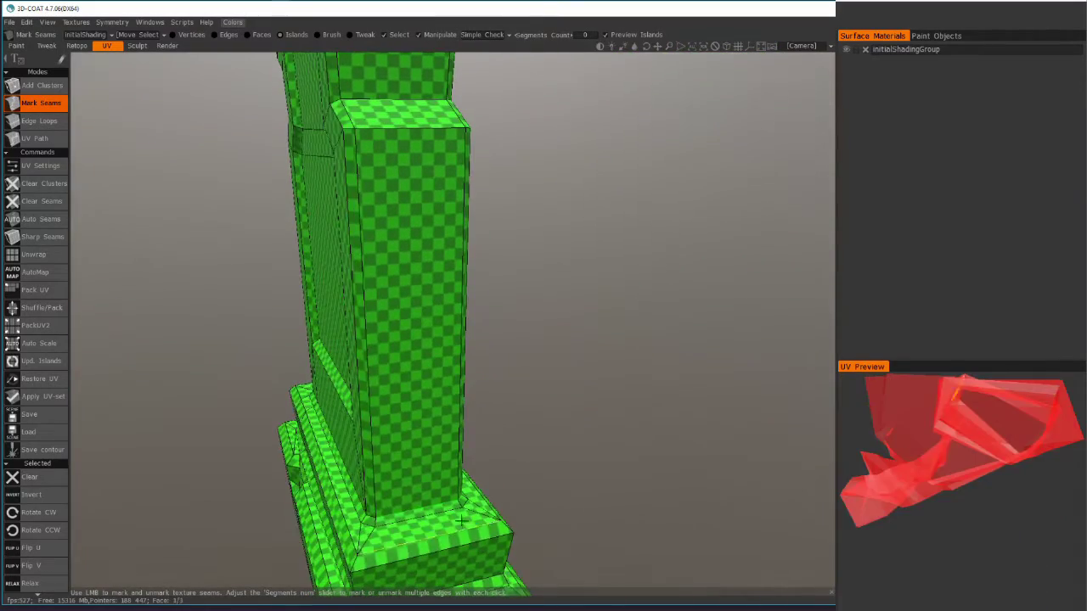
{"action": "left_click", "coordinate": [365, 511]}
{"action": "left_click", "coordinate": [329, 513]}
{"action": "left_click_drag", "start_coordinate": [330, 513], "coordinate": [424, 501], "text": "alt"}
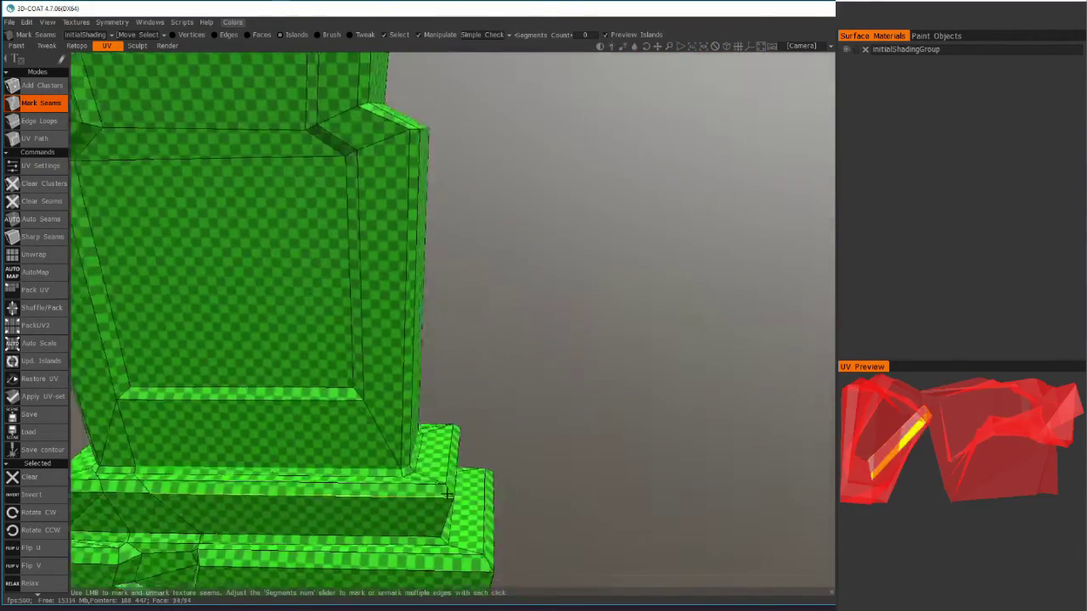
{"action": "middle_click_drag", "start_coordinate": [230, 472], "coordinate": [518, 468], "text": "alt"}
{"action": "left_click_drag", "start_coordinate": [519, 468], "coordinate": [550, 468], "text": "alt"}
{"action": "left_click", "coordinate": [415, 468]}
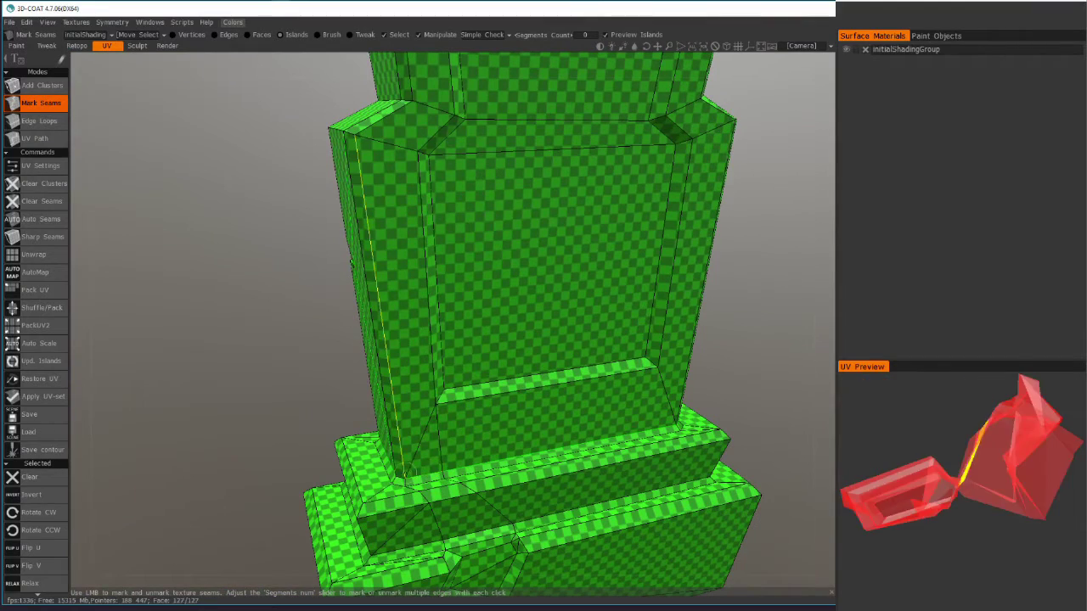
Step: Remove the seams from the two diagonal edges on the slab's chipped side face
{"action": "left_click_drag", "start_coordinate": [350, 263], "coordinate": [441, 214], "text": "alt"}
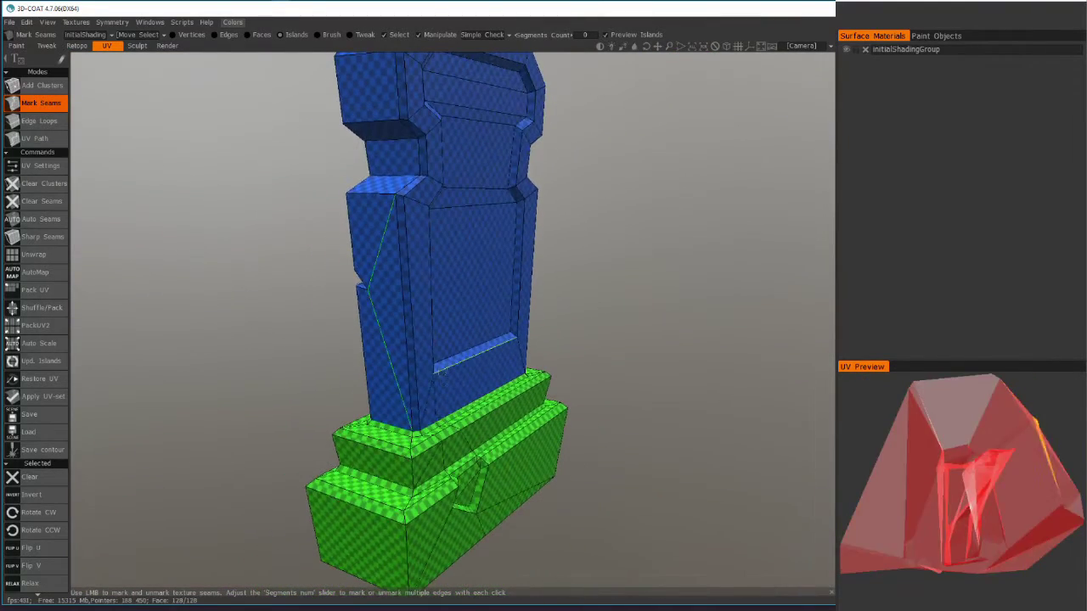
{"action": "left_click_drag", "start_coordinate": [501, 229], "coordinate": [399, 307], "text": "alt"}
{"action": "left_click", "coordinate": [347, 279]}
{"action": "left_click", "coordinate": [344, 264]}
{"action": "left_click_drag", "start_coordinate": [313, 369], "coordinate": [372, 374], "text": "alt"}
{"action": "middle_click_drag", "start_coordinate": [319, 377], "coordinate": [399, 377], "text": "alt"}
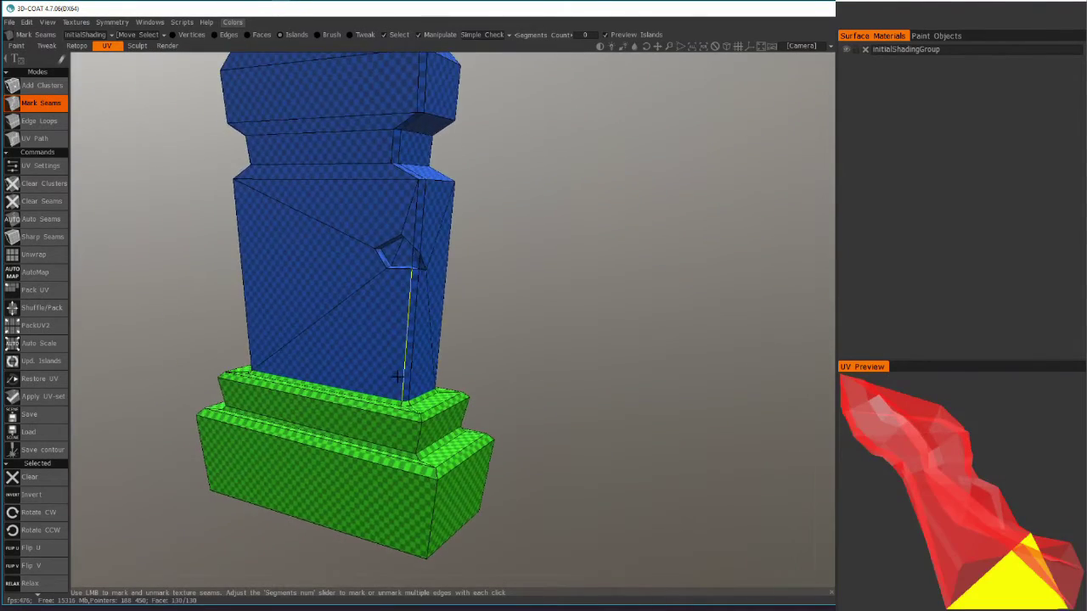
Step: Mark an edge loop as a seam around the outer outline of the slab's front face
{"action": "left_click_drag", "start_coordinate": [399, 376], "coordinate": [289, 376], "text": "alt"}
{"action": "mouse_move", "coordinate": [438, 376]}
{"action": "left_mouse_down", "text": "alt"}
{"action": "mouse_move", "coordinate": [380, 373]}
{"action": "mouse_move", "coordinate": [420, 379]}
{"action": "left_mouse_up", "text": "alt"}
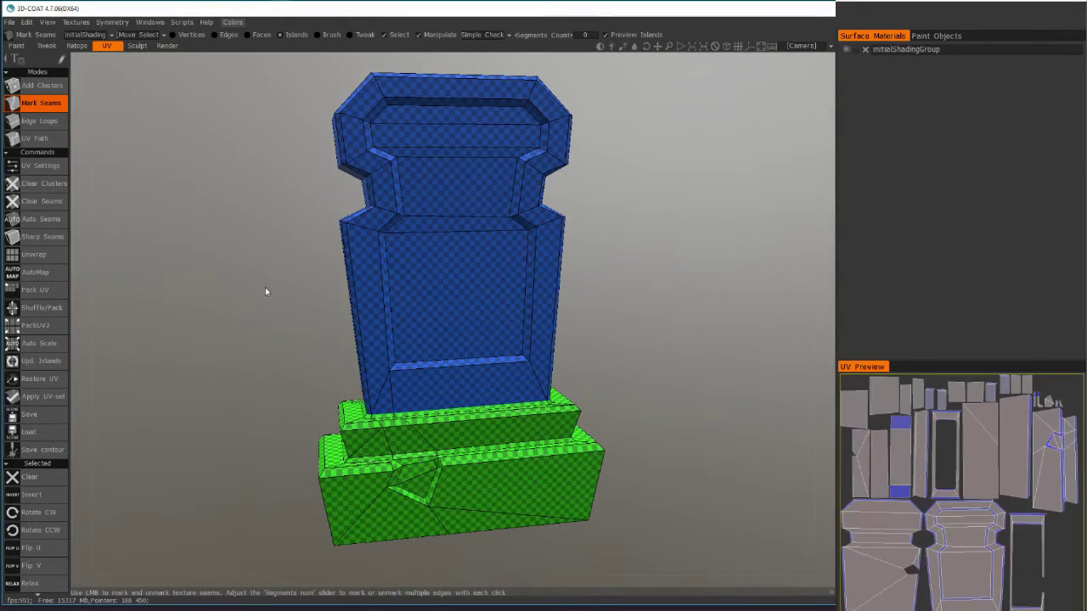
{"action": "left_click", "coordinate": [55, 122]}
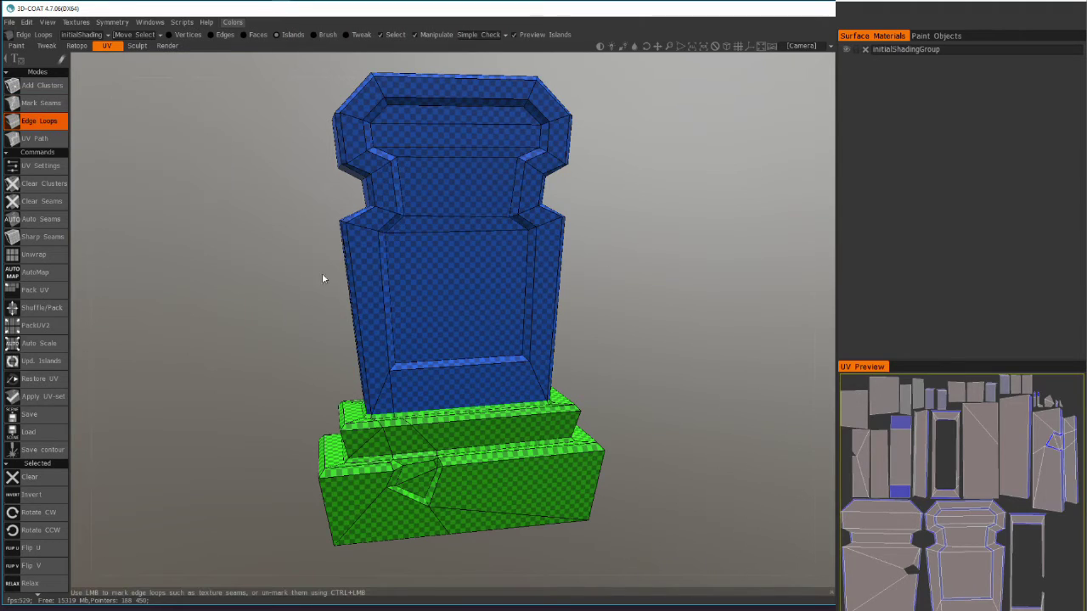
{"action": "left_click_drag", "start_coordinate": [350, 255], "coordinate": [348, 271], "text": "alt"}
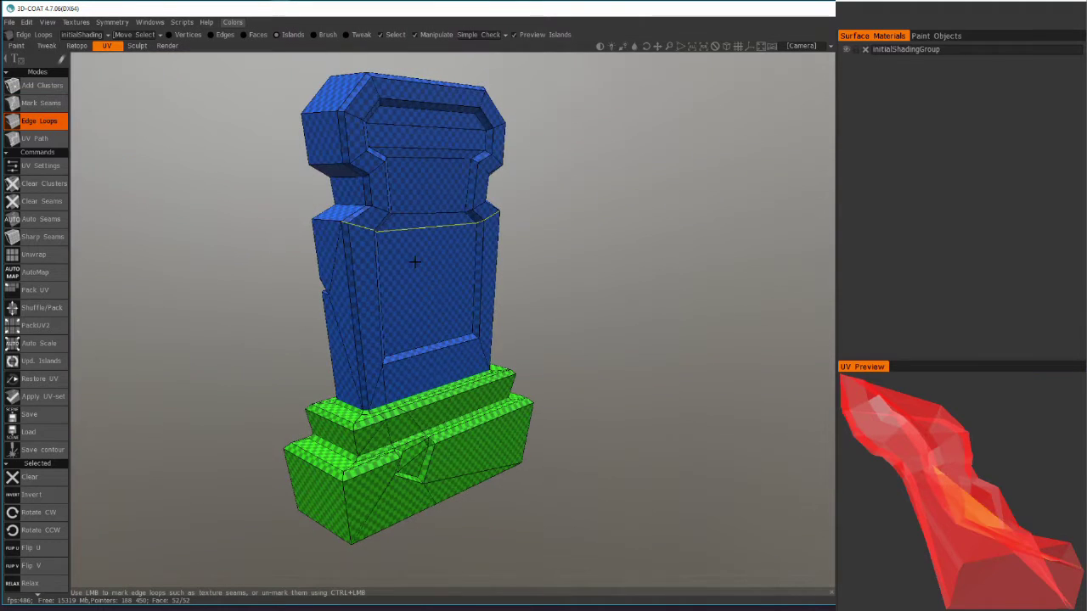
{"action": "left_click", "coordinate": [353, 263]}
{"action": "left_click_drag", "start_coordinate": [354, 263], "coordinate": [408, 262], "text": "alt"}
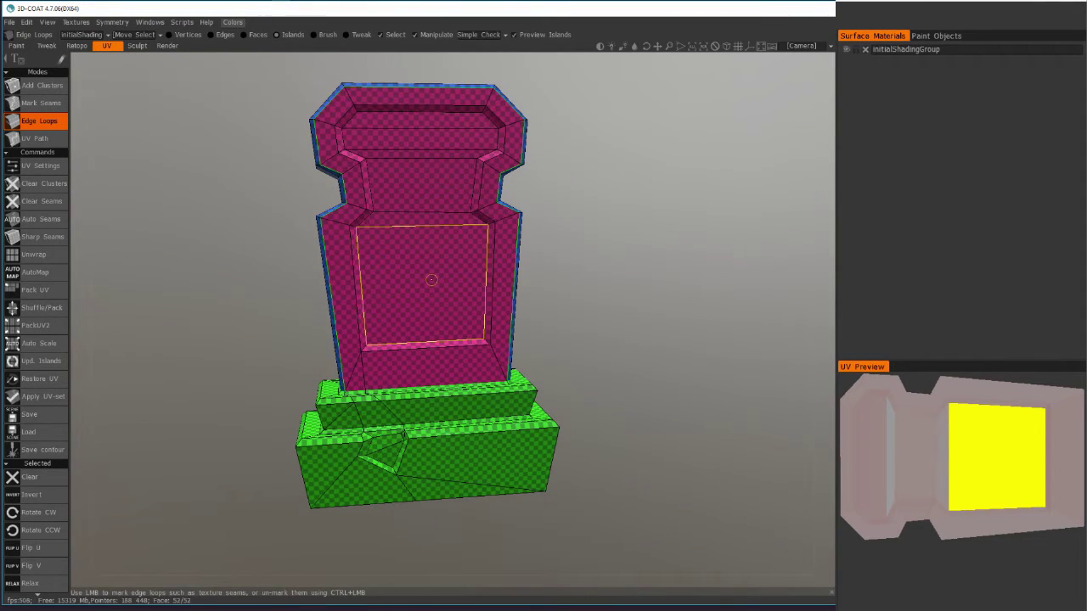
Step: Unmark the edge-loop seam around the slab's front outline
{"action": "left_click_drag", "start_coordinate": [438, 278], "coordinate": [544, 295], "text": "alt"}
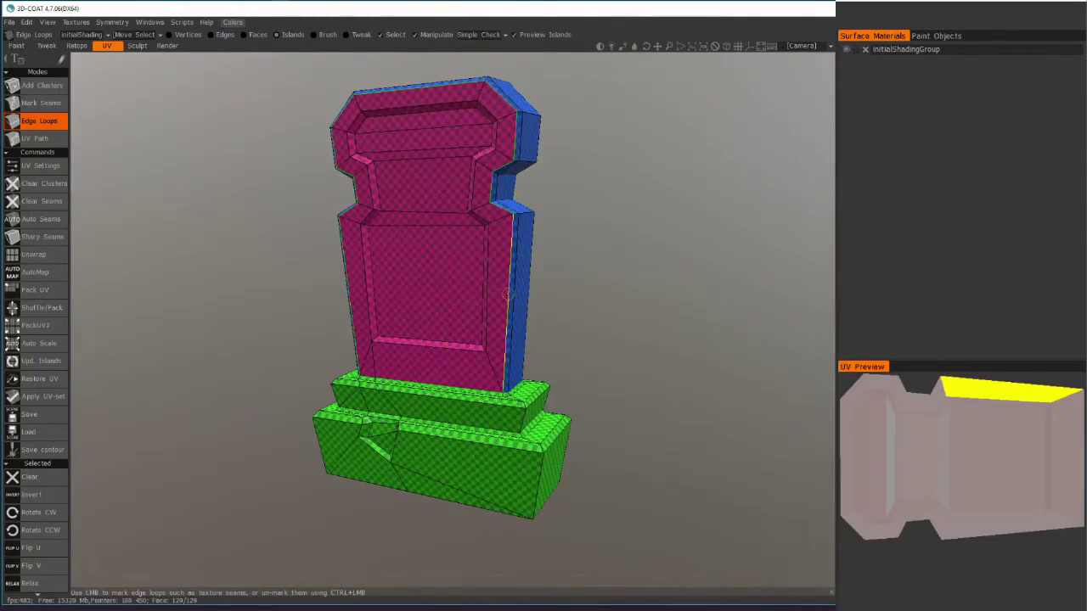
{"action": "left_click", "coordinate": [511, 294], "text": "ctrl"}
{"action": "left_click_drag", "start_coordinate": [425, 295], "coordinate": [534, 302], "text": "alt"}
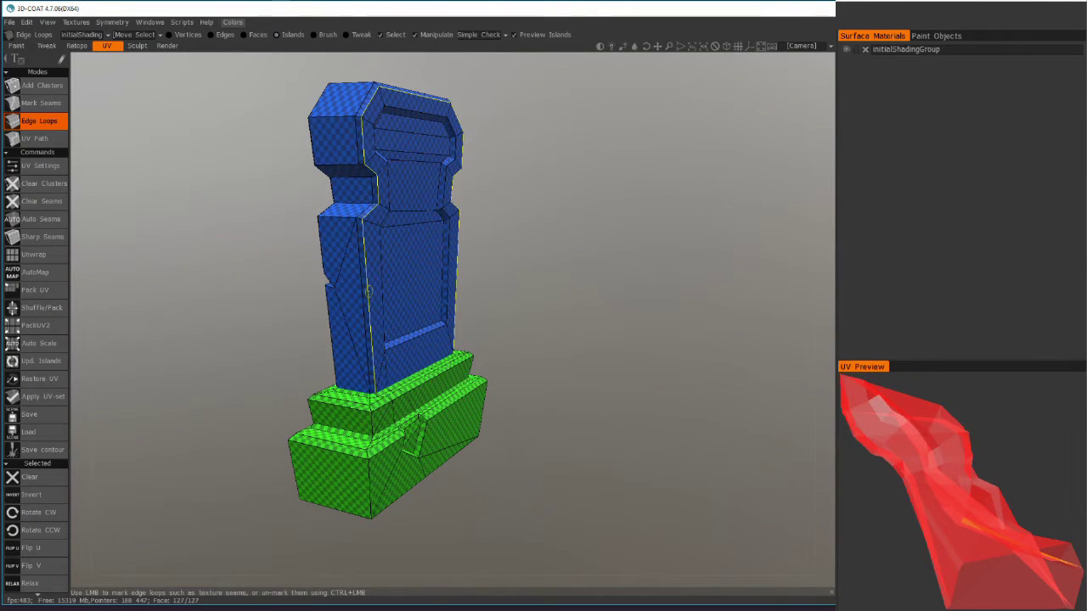
Step: Lay a UV Path along the slab's back edge on the chipped side, from the plinth up to the top corner
{"action": "left_click", "coordinate": [50, 141]}
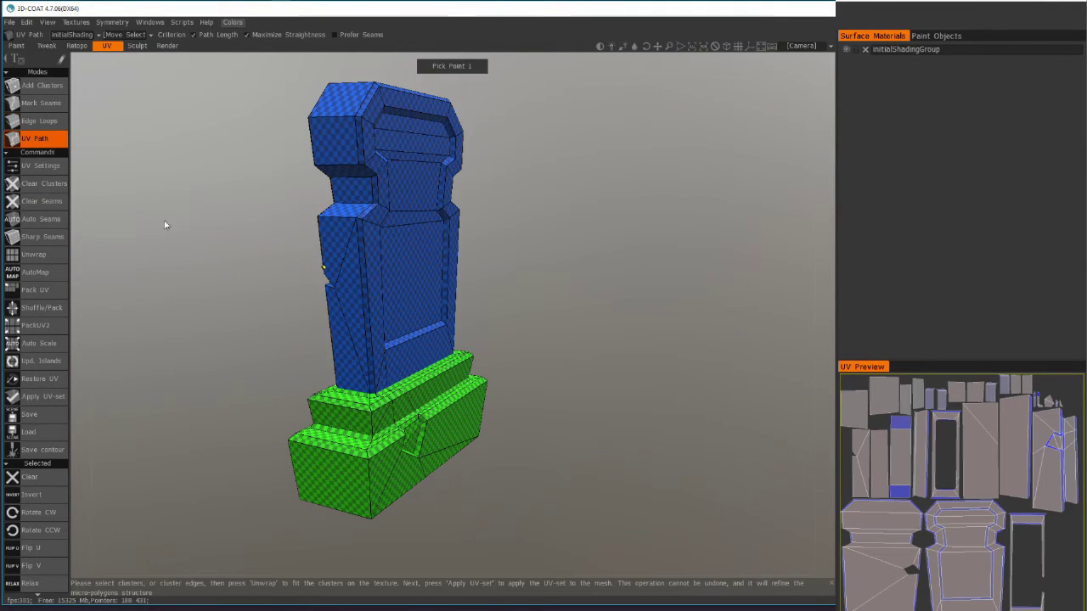
{"action": "left_click_drag", "start_coordinate": [165, 225], "coordinate": [425, 279], "text": "alt"}
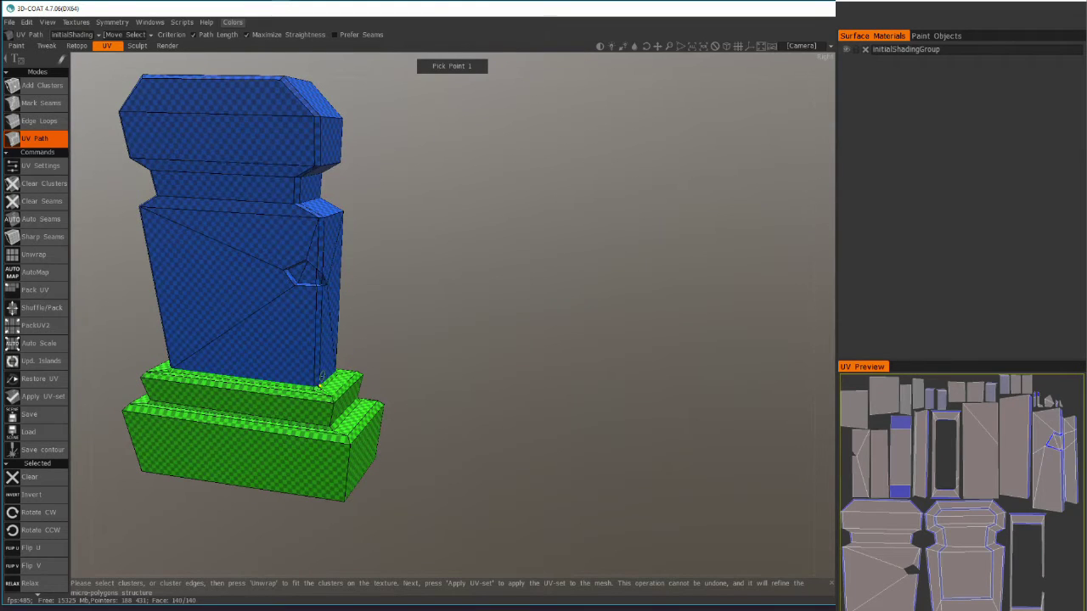
{"action": "left_click_drag", "start_coordinate": [315, 387], "coordinate": [324, 373], "text": "alt"}
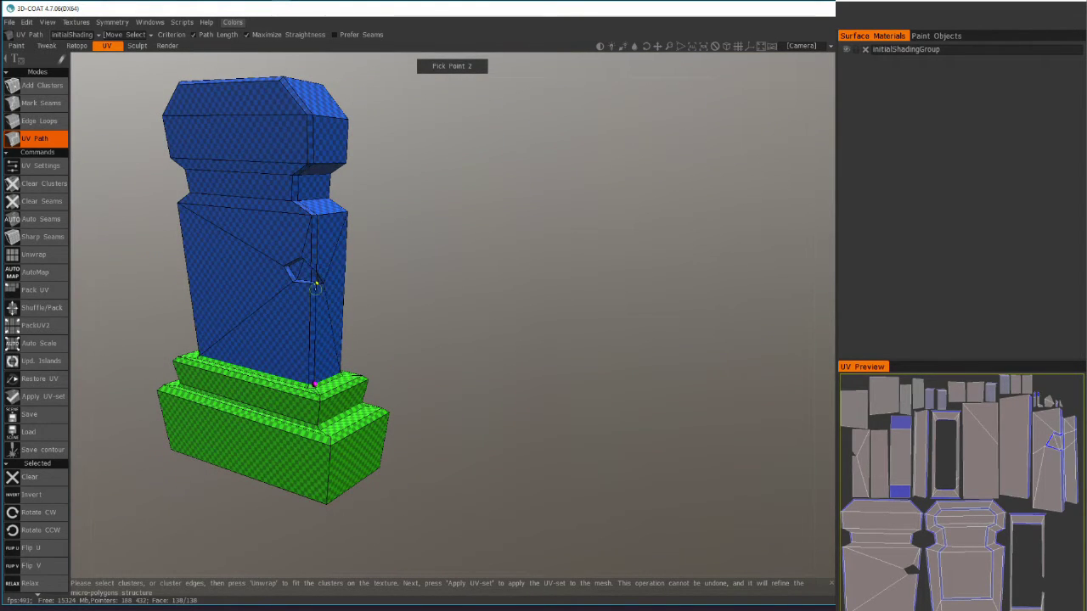
{"action": "left_click", "coordinate": [316, 283]}
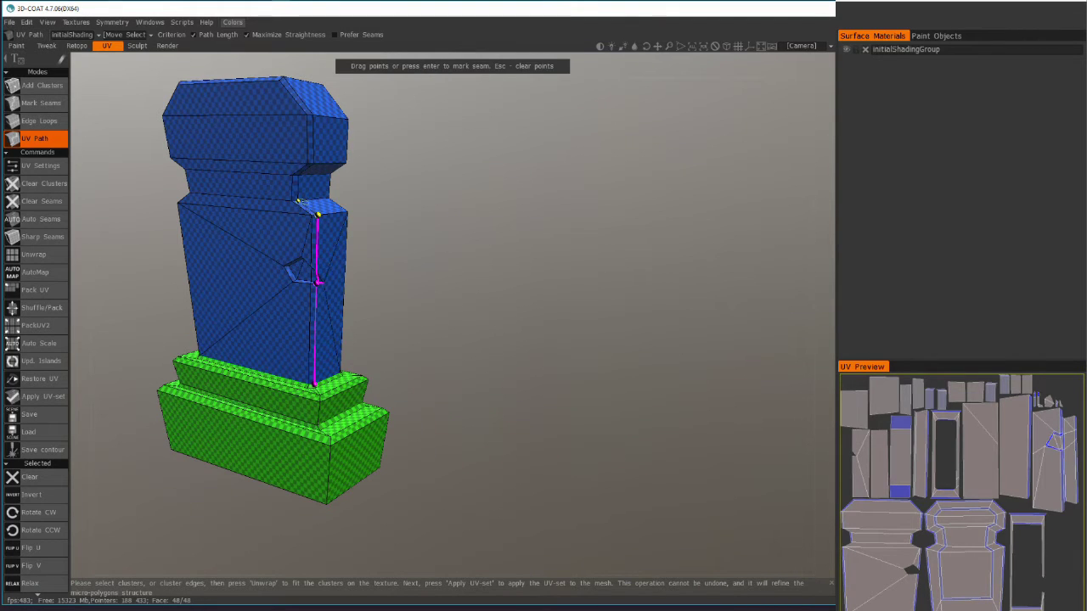
{"action": "left_click_drag", "start_coordinate": [306, 193], "coordinate": [310, 204], "text": "alt"}
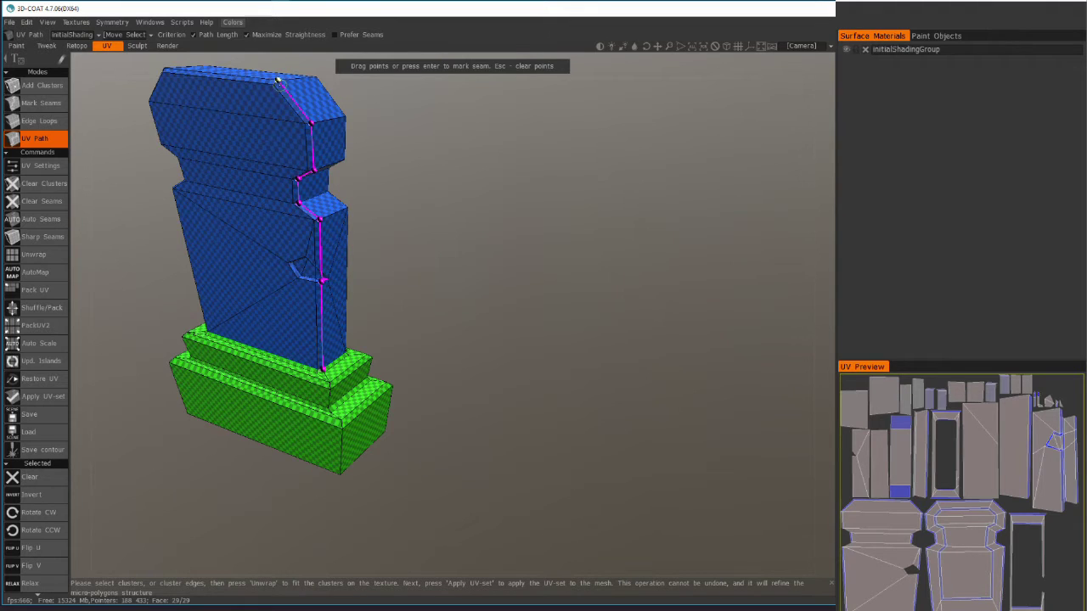
Step: Continue the UV Path across the top and down the undamaged side to the plinth, and mark it as a seam
{"action": "middle_click_drag", "start_coordinate": [173, 230], "coordinate": [384, 333], "text": "alt"}
{"action": "left_click_drag", "start_coordinate": [384, 333], "coordinate": [479, 365], "text": "alt"}
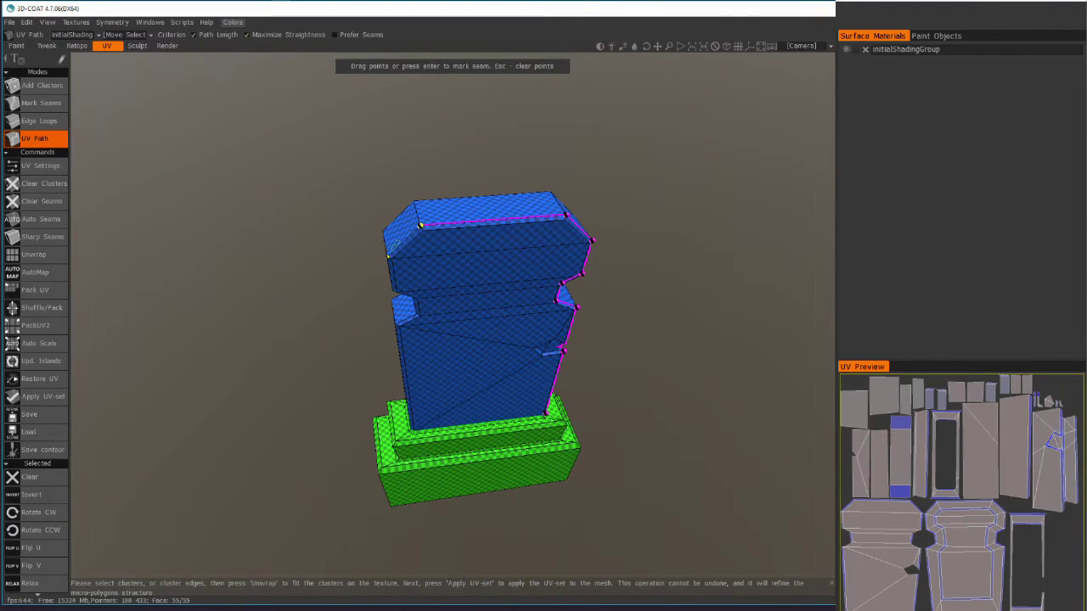
{"action": "left_click_drag", "start_coordinate": [387, 275], "coordinate": [422, 243], "text": "alt"}
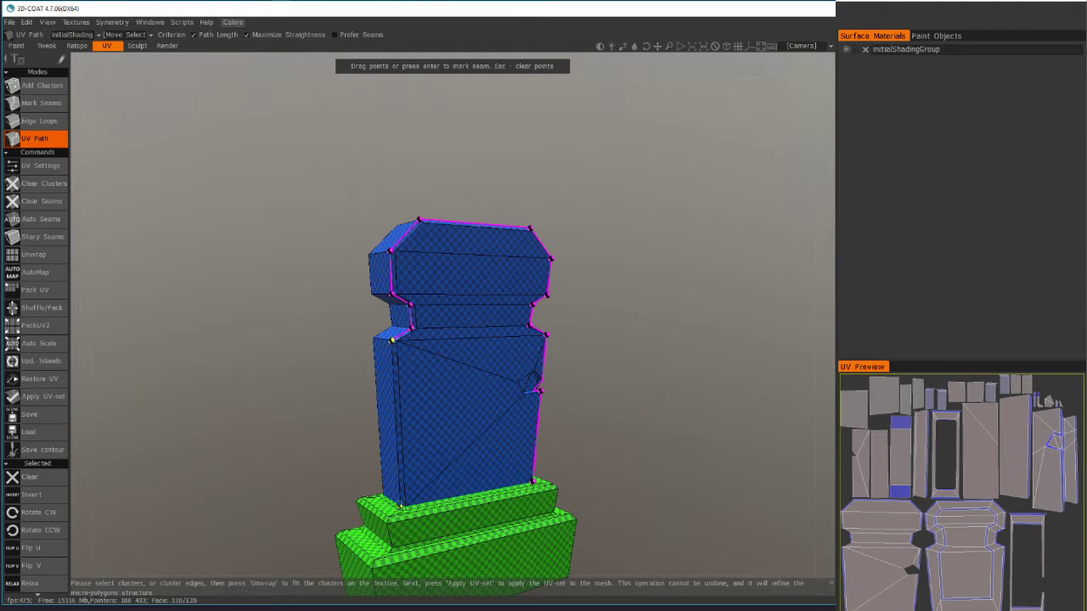
{"action": "left_click_drag", "start_coordinate": [485, 503], "coordinate": [445, 503], "text": "alt"}
{"action": "key", "text": "Return"}
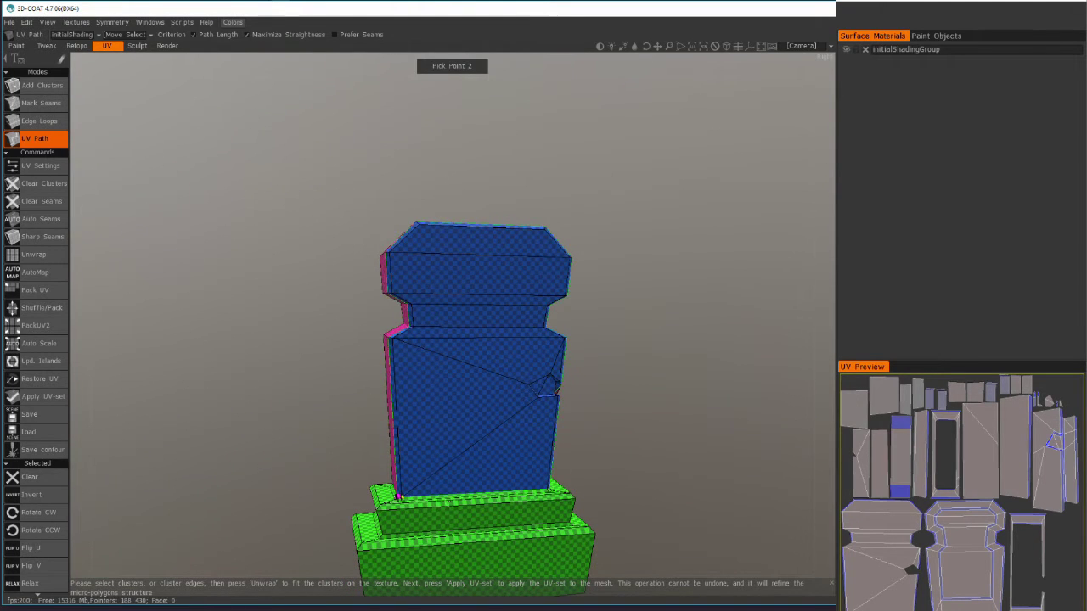
Step: Mark the edge loop around the slab's front outline as a seam, separating the front face from the side strip
{"action": "middle_click_drag", "start_coordinate": [524, 326], "coordinate": [468, 340]}
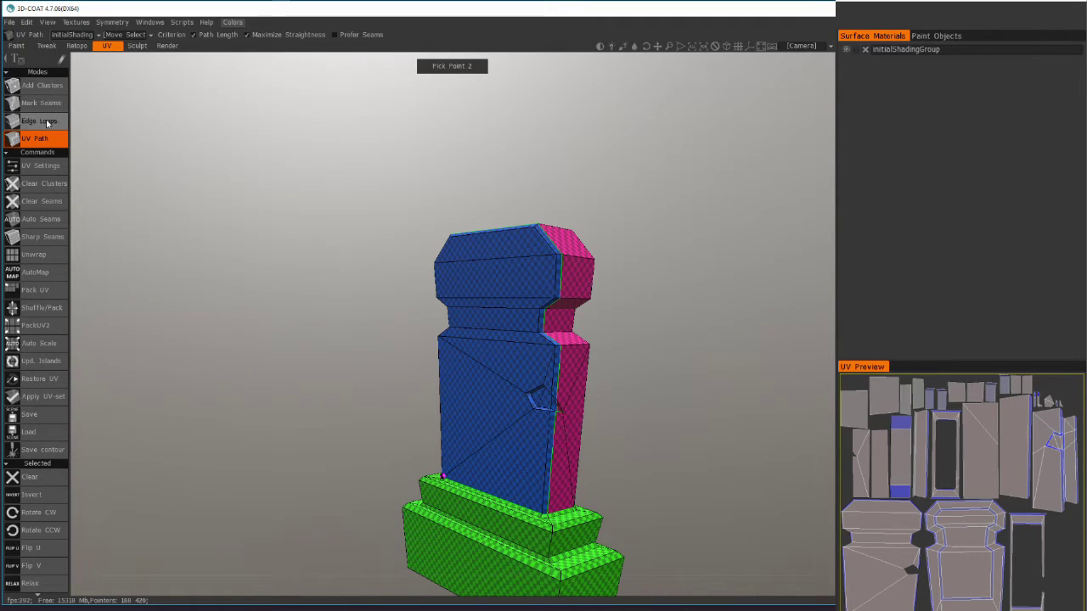
{"action": "left_click", "coordinate": [46, 104]}
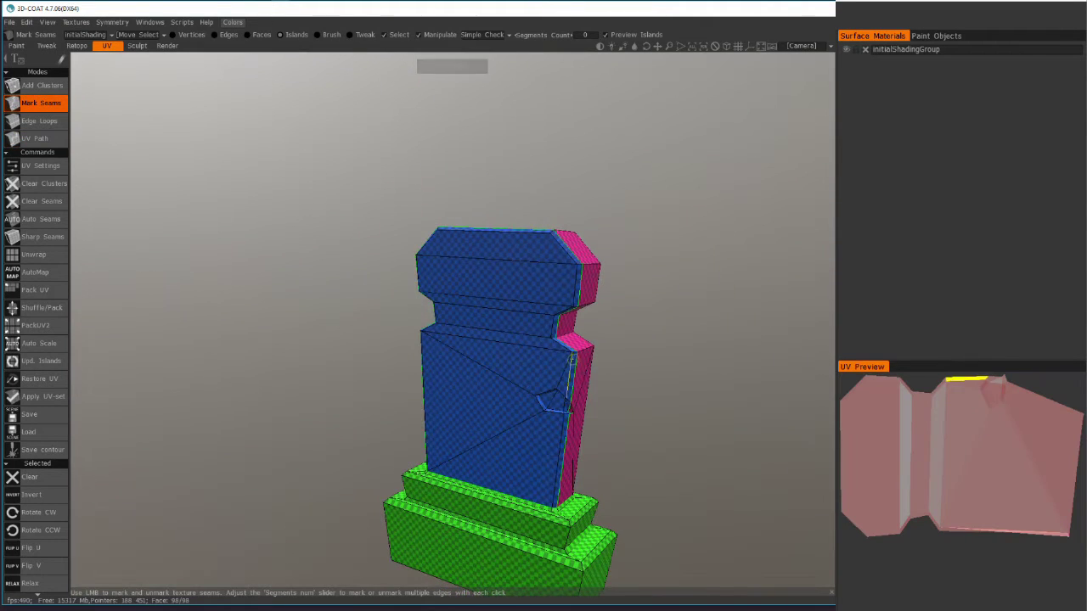
{"action": "left_click", "coordinate": [40, 122]}
{"action": "mouse_move", "coordinate": [187, 195]}
{"action": "right_mouse_down"}
{"action": "mouse_move", "coordinate": [284, 221]}
{"action": "mouse_move", "coordinate": [349, 282]}
{"action": "mouse_move", "coordinate": [182, 182]}
{"action": "right_mouse_up"}
{"action": "left_click", "coordinate": [349, 283]}
Step: Try unmarking and marking single seam edges around the upper corner of the slab's front and side faces
{"action": "left_click", "coordinate": [47, 104]}
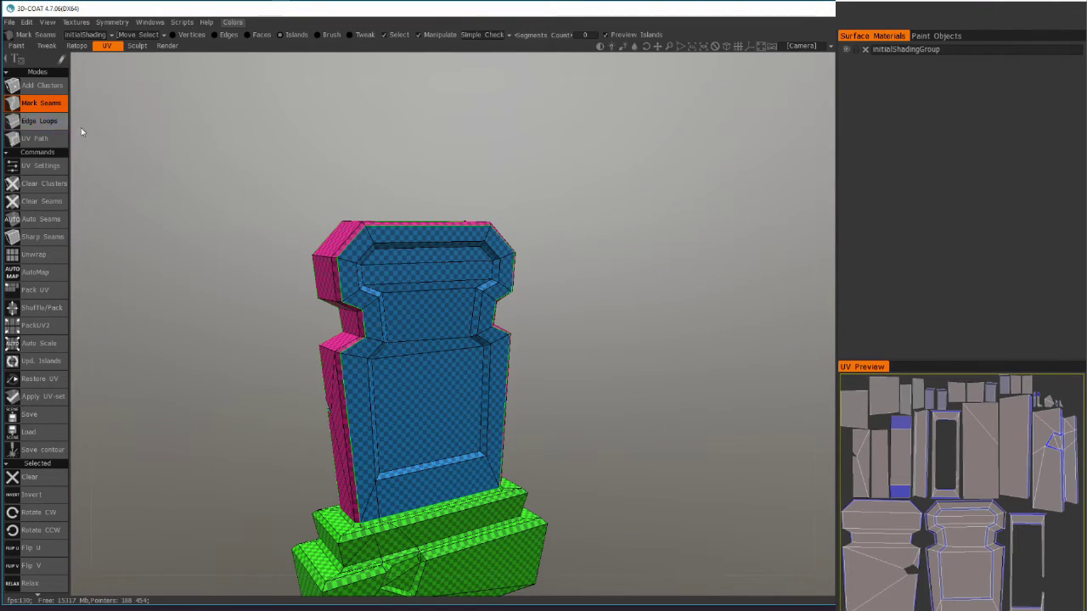
{"action": "left_click", "coordinate": [344, 287]}
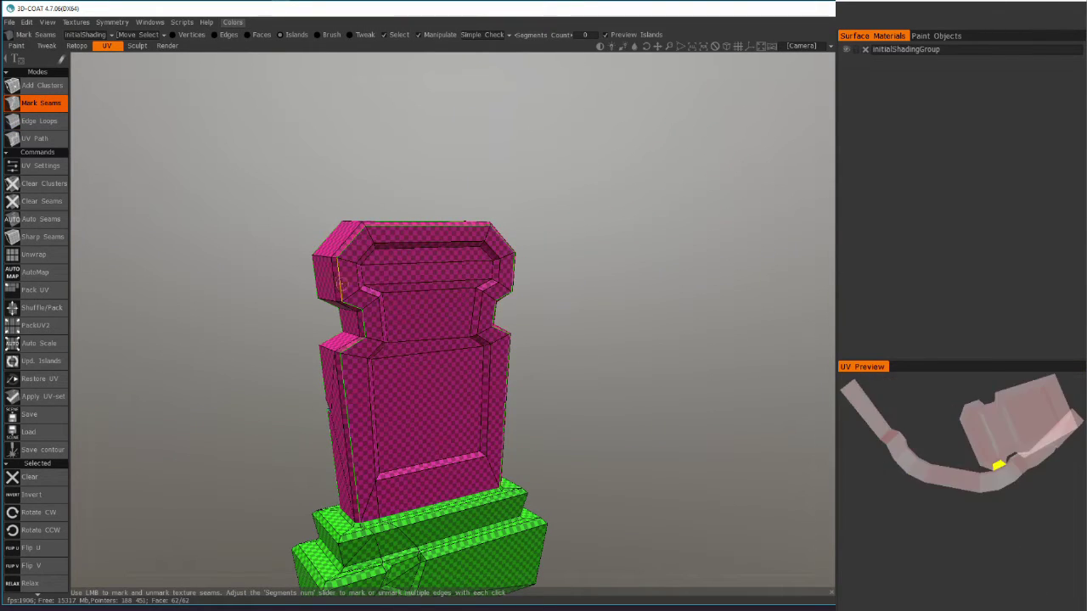
{"action": "right_click_drag", "start_coordinate": [343, 287], "coordinate": [377, 319]}
{"action": "left_click", "coordinate": [335, 259]}
{"action": "left_click", "coordinate": [340, 299]}
{"action": "left_click", "coordinate": [369, 303]}
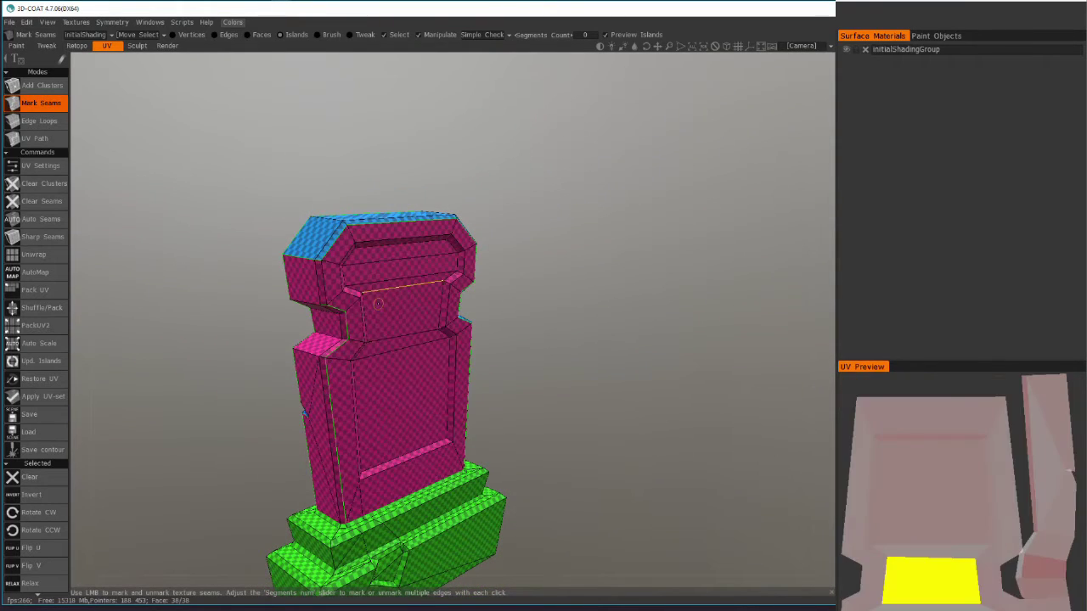
{"action": "left_click", "coordinate": [367, 298]}
{"action": "left_click", "coordinate": [367, 298]}
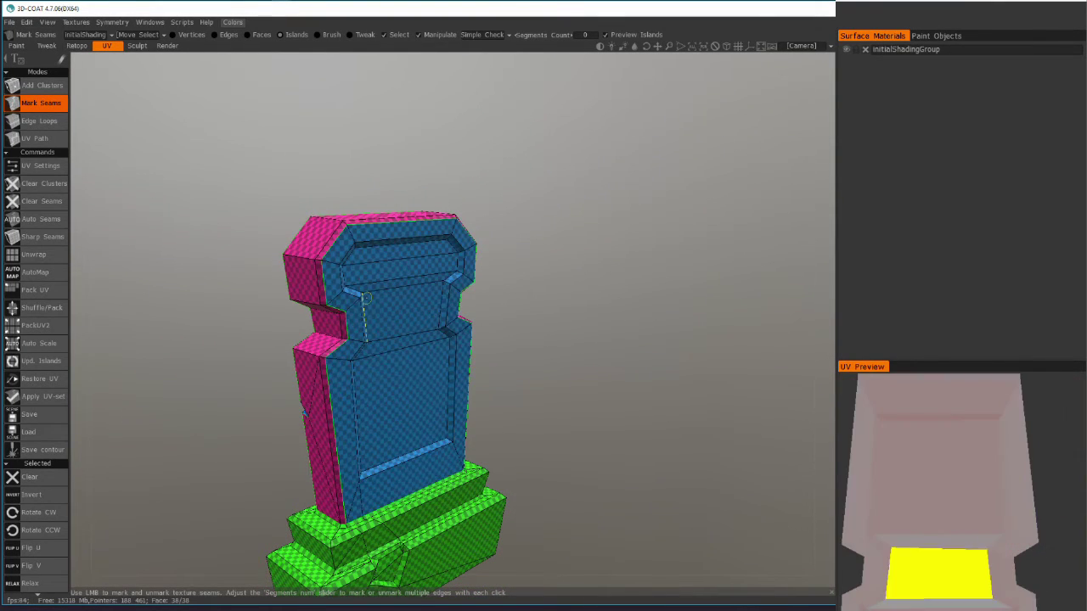
Step: Mark edge-loop seams down the plinth's back corners to separate its back from the sides
{"action": "right_click_drag", "start_coordinate": [367, 298], "coordinate": [467, 301]}
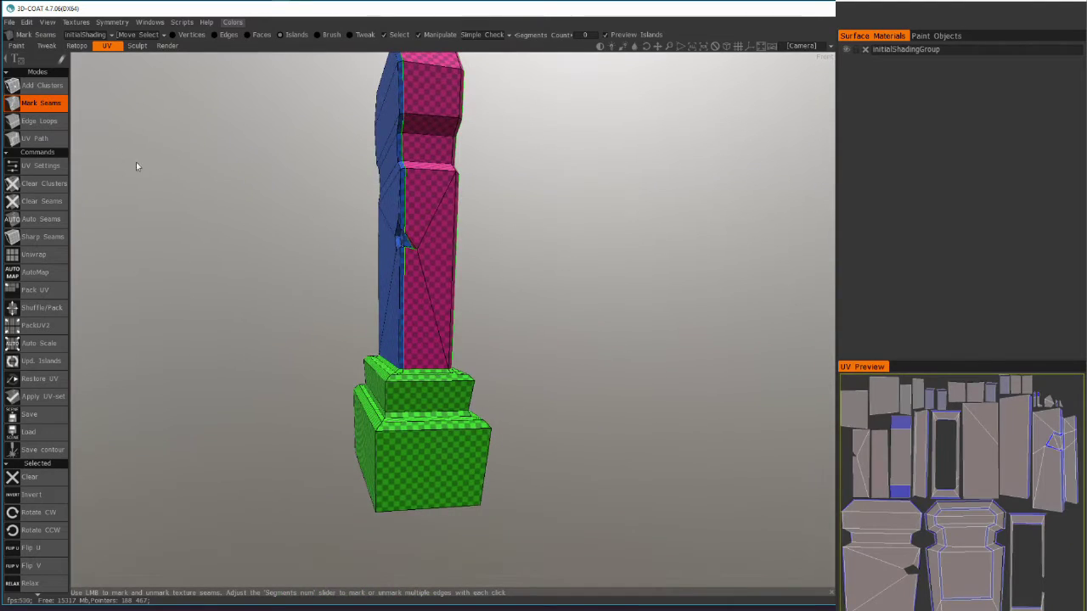
{"action": "left_click", "coordinate": [39, 120]}
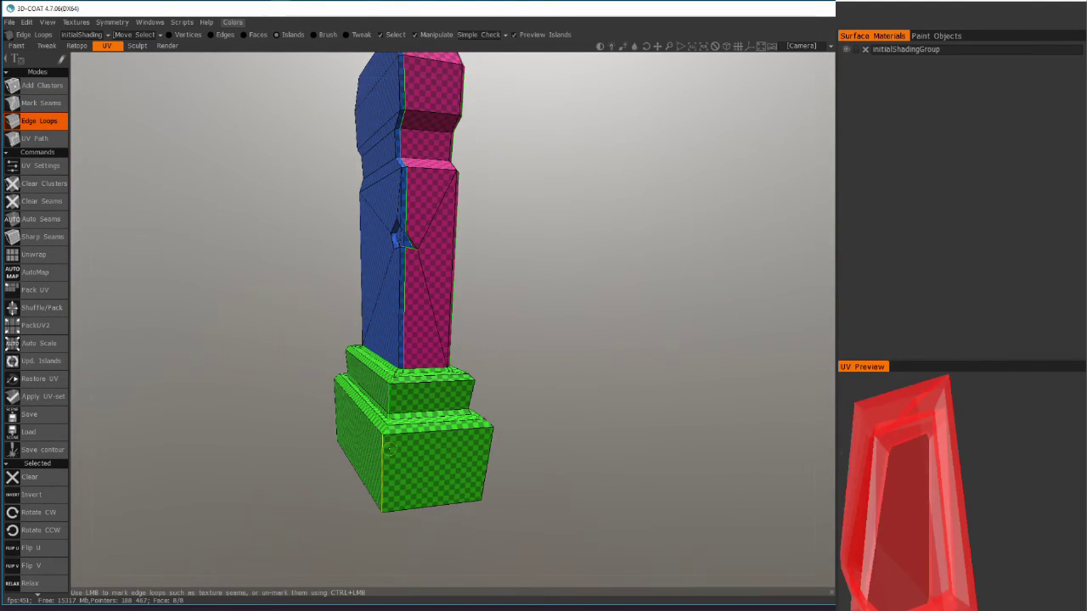
{"action": "right_click_drag", "start_coordinate": [389, 450], "coordinate": [338, 395]}
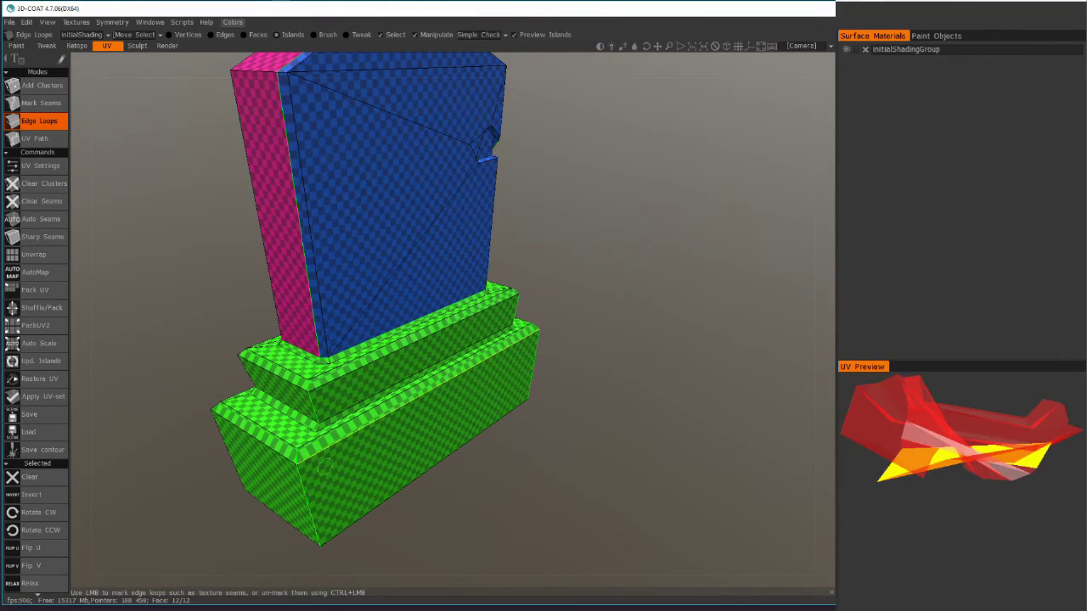
{"action": "right_click_drag", "start_coordinate": [325, 467], "coordinate": [623, 353]}
{"action": "left_click", "coordinate": [584, 360]}
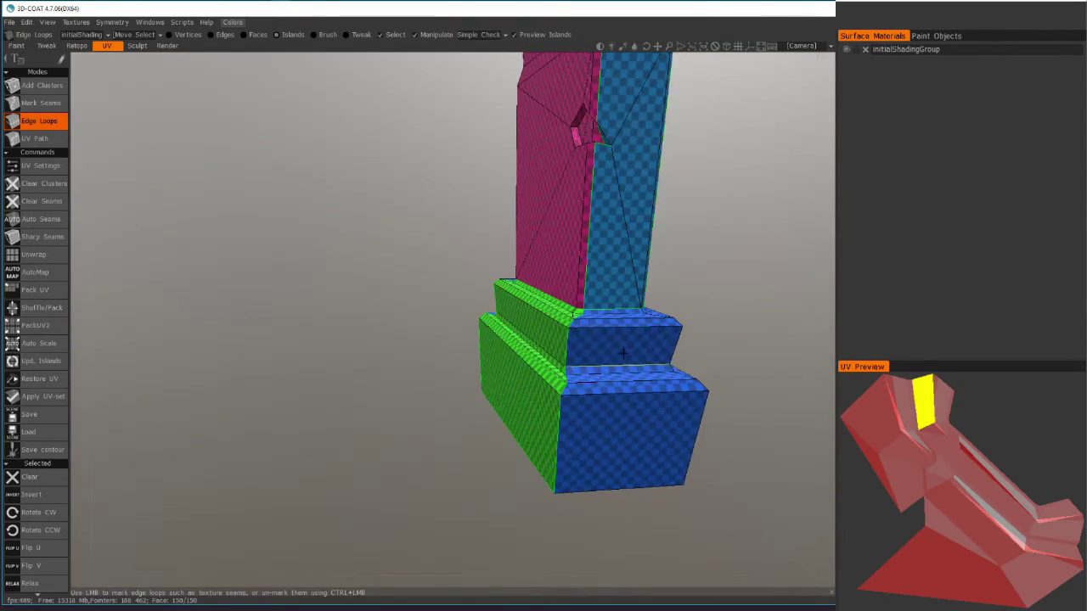
Step: Mark edge-loop seams down the plinth's front corners to separate its front from both sides
{"action": "left_click_drag", "start_coordinate": [623, 353], "coordinate": [552, 352], "text": "alt"}
{"action": "left_click_drag", "start_coordinate": [655, 346], "coordinate": [682, 326], "text": "alt"}
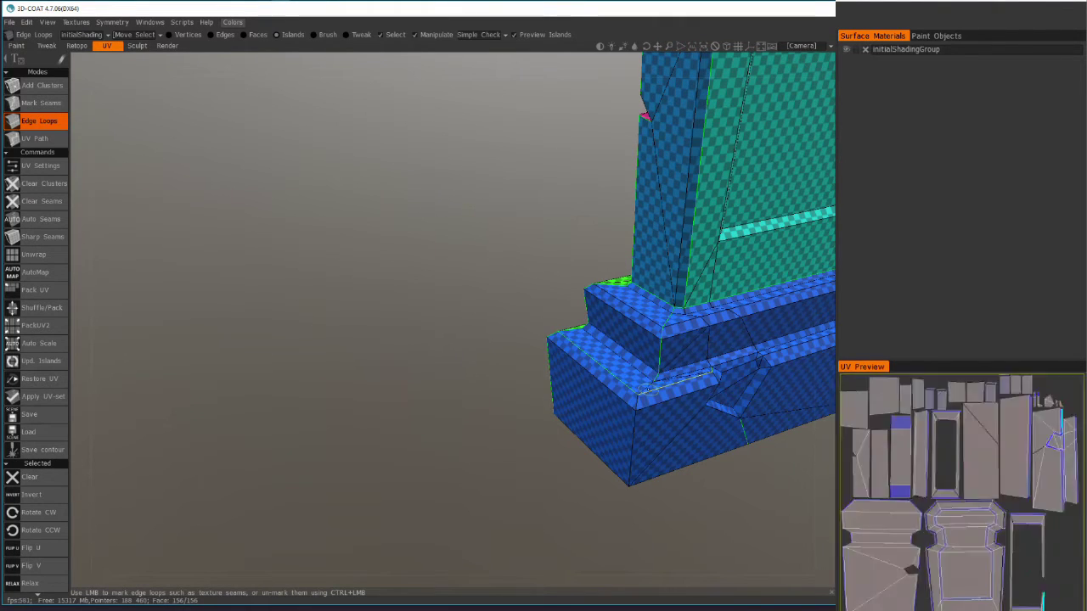
{"action": "left_click", "coordinate": [673, 380]}
{"action": "right_click_drag", "start_coordinate": [673, 380], "coordinate": [382, 173]}
{"action": "left_click", "coordinate": [480, 339]}
{"action": "left_click", "coordinate": [400, 242]}
{"action": "left_click_drag", "start_coordinate": [382, 174], "coordinate": [371, 174], "text": "alt"}
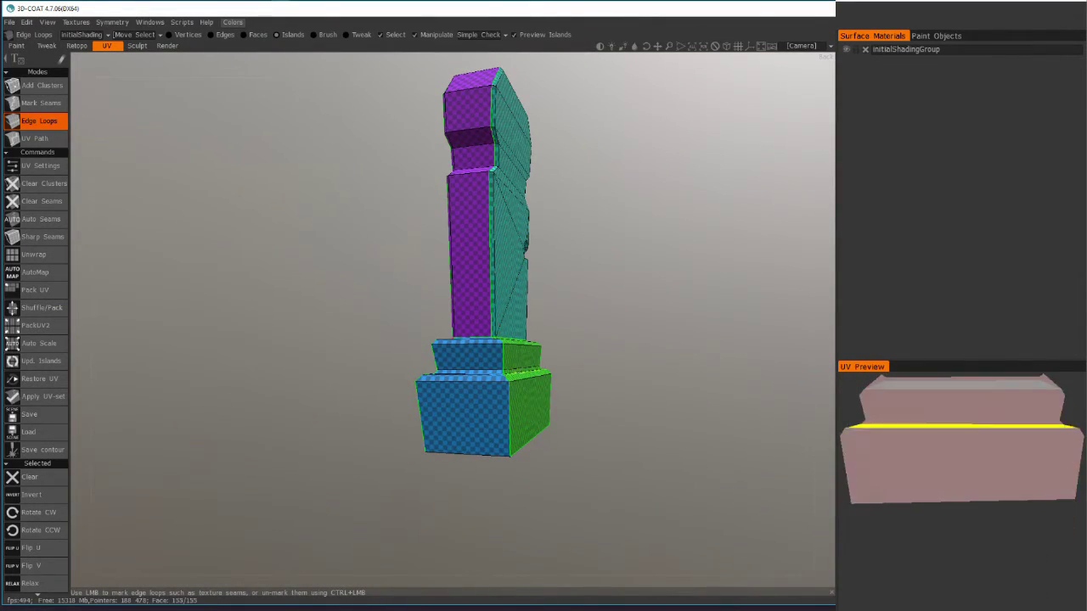
Step: Unwrap the gravestone along the new seams and check the islands on the model
{"action": "left_click_drag", "start_coordinate": [442, 367], "coordinate": [597, 352], "text": "alt"}
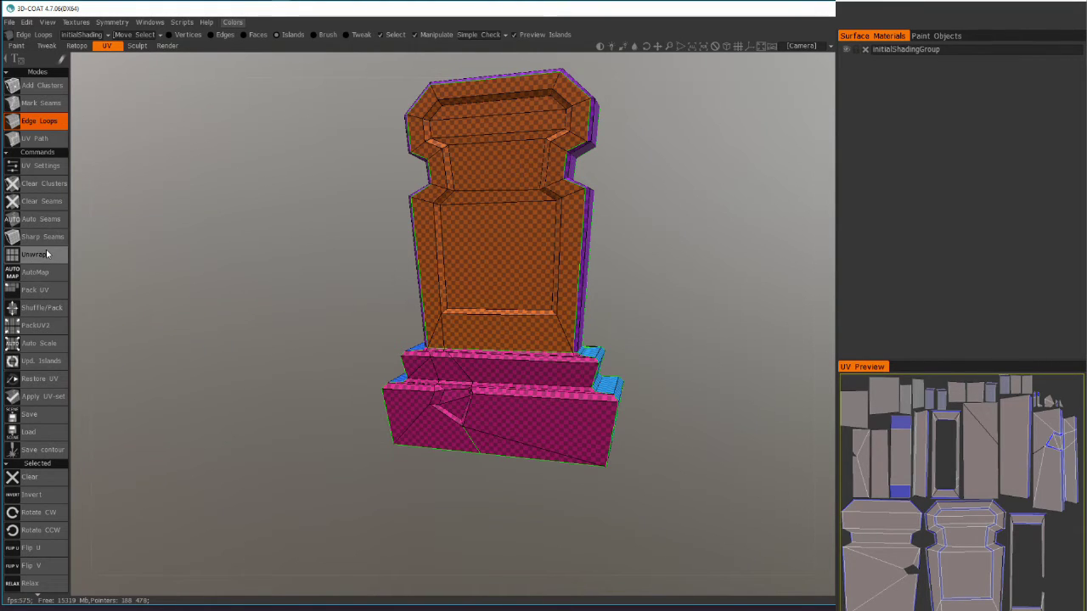
{"action": "left_click_drag", "start_coordinate": [357, 277], "coordinate": [552, 287]}
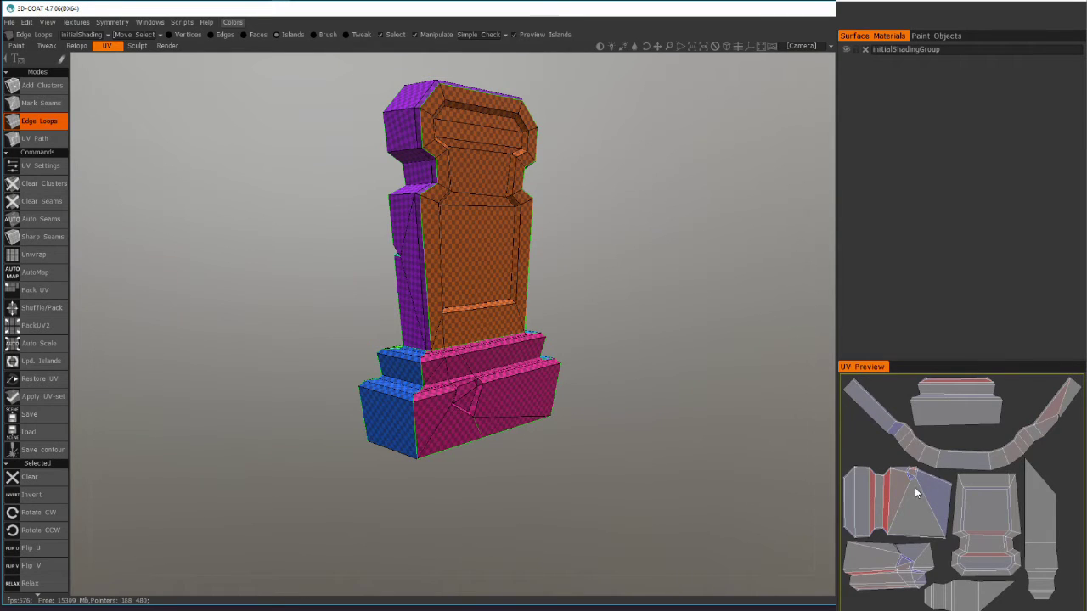
{"action": "left_click_drag", "start_coordinate": [421, 410], "coordinate": [445, 375], "text": "alt"}
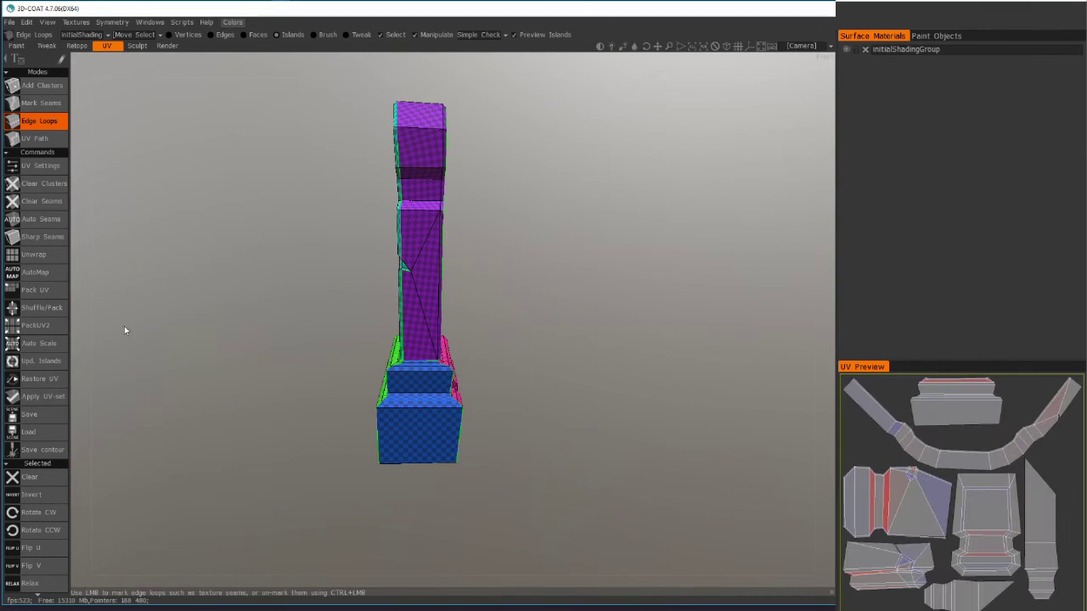
Step: Repack the unwrapped UV islands with Pack UV, Shuffle/Pack and PackUV2
{"action": "left_click", "coordinate": [45, 294]}
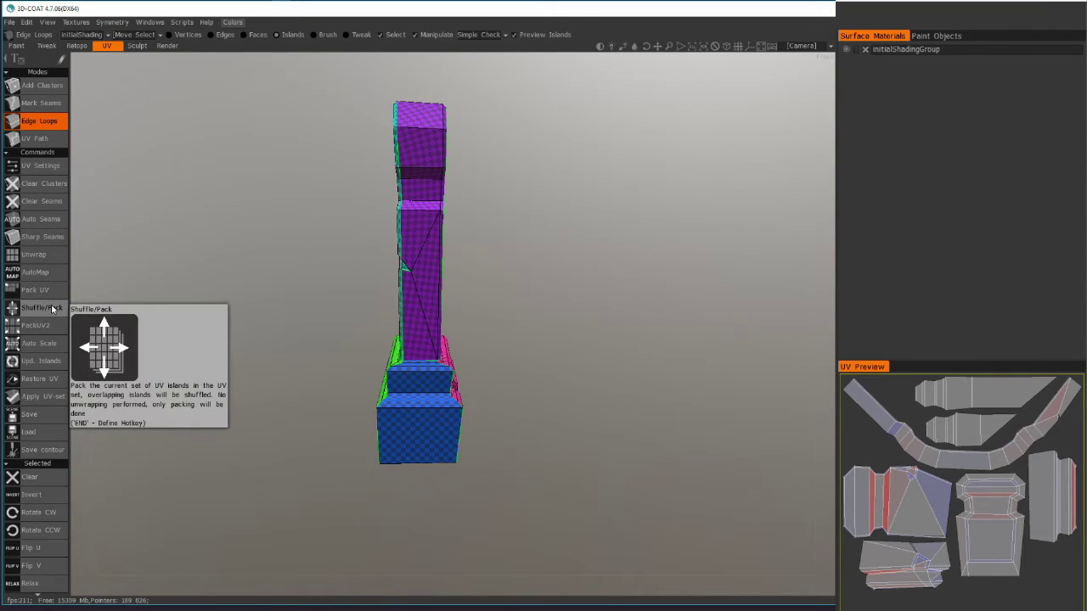
{"action": "left_click", "coordinate": [50, 312]}
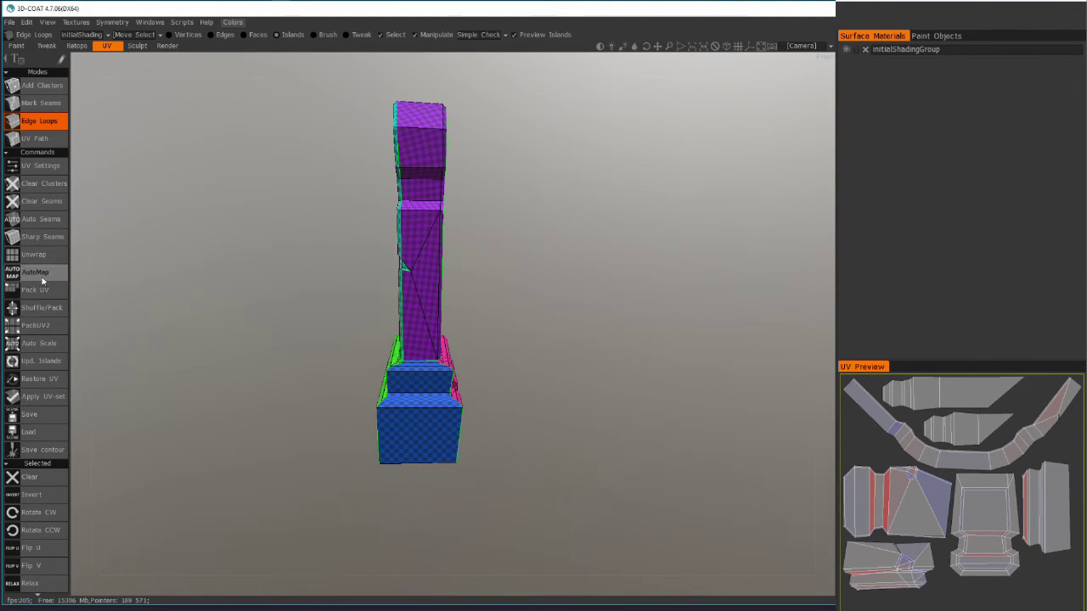
{"action": "left_click", "coordinate": [40, 326]}
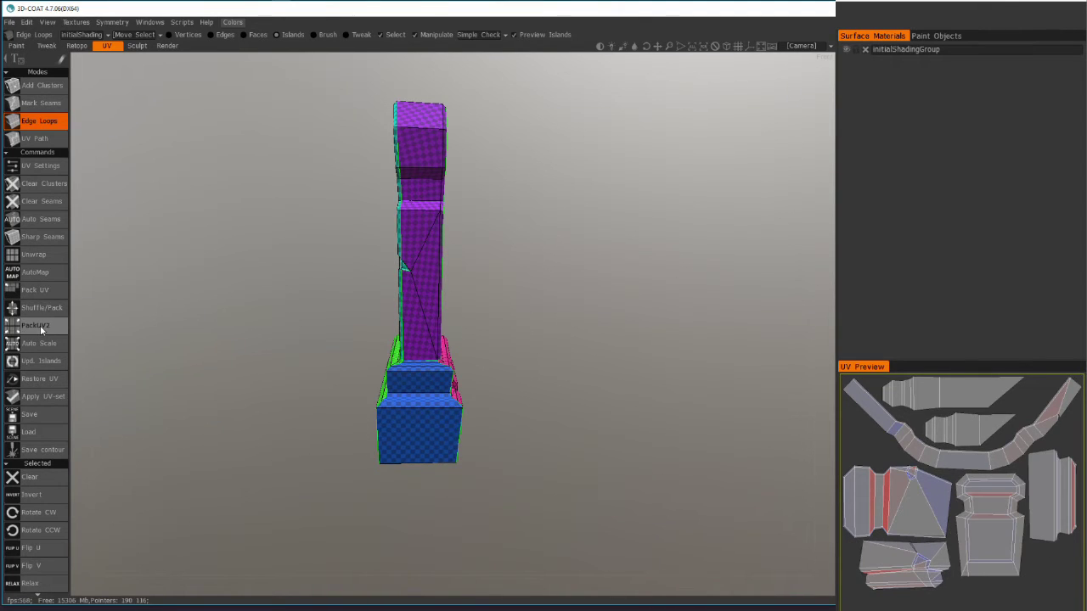
{"action": "left_click", "coordinate": [40, 326]}
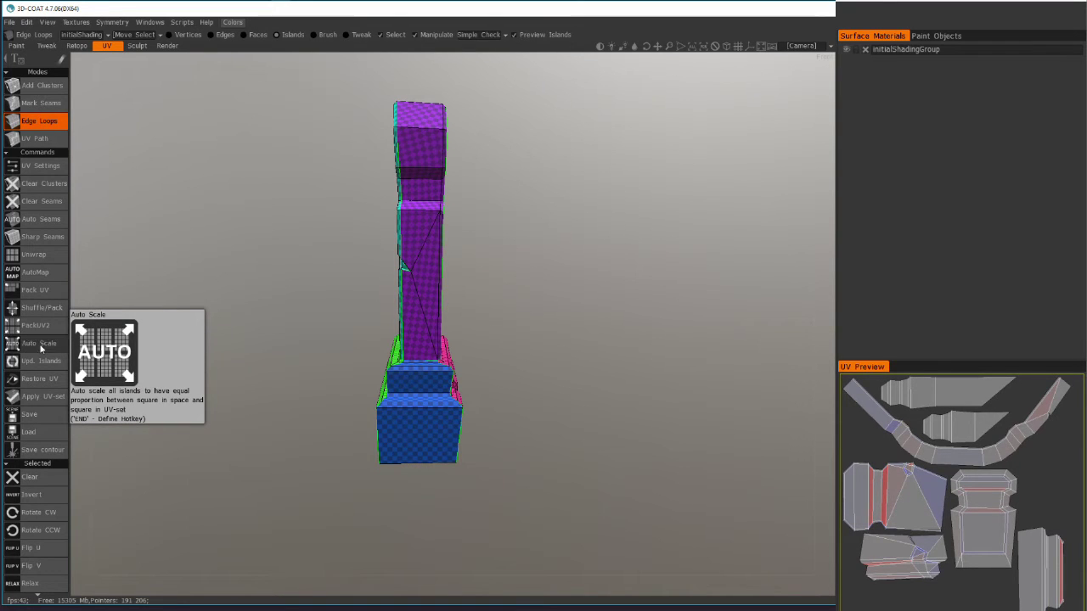
Step: Equalise the proportions of the UV islands with Auto Scale and check the checker pattern on the gravestone
{"action": "left_click", "coordinate": [40, 345]}
{"action": "left_click_drag", "start_coordinate": [251, 330], "coordinate": [365, 330]}
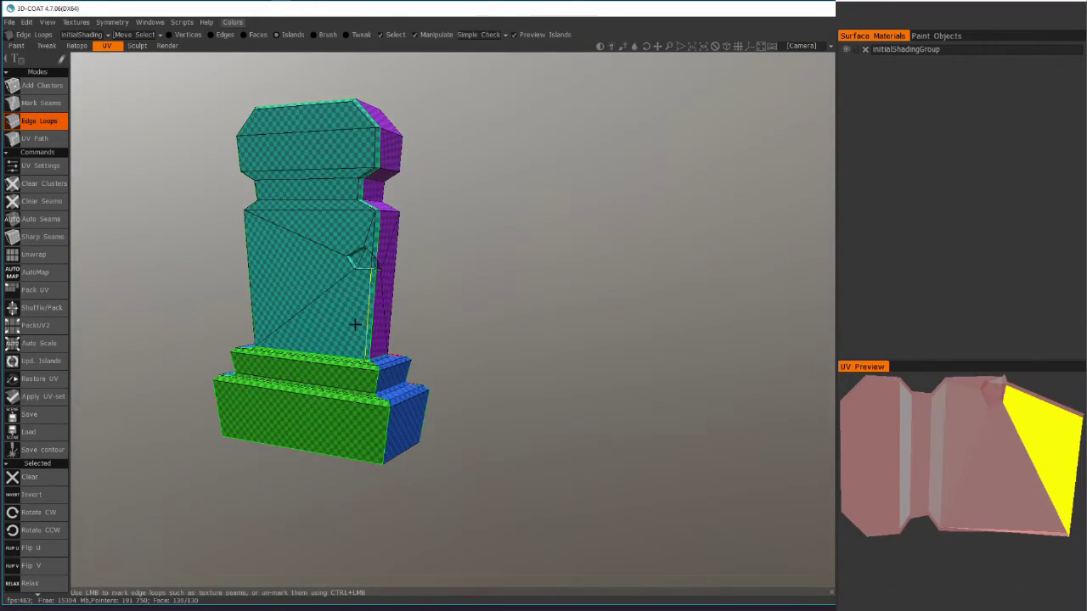
{"action": "left_click_drag", "start_coordinate": [207, 394], "coordinate": [153, 390]}
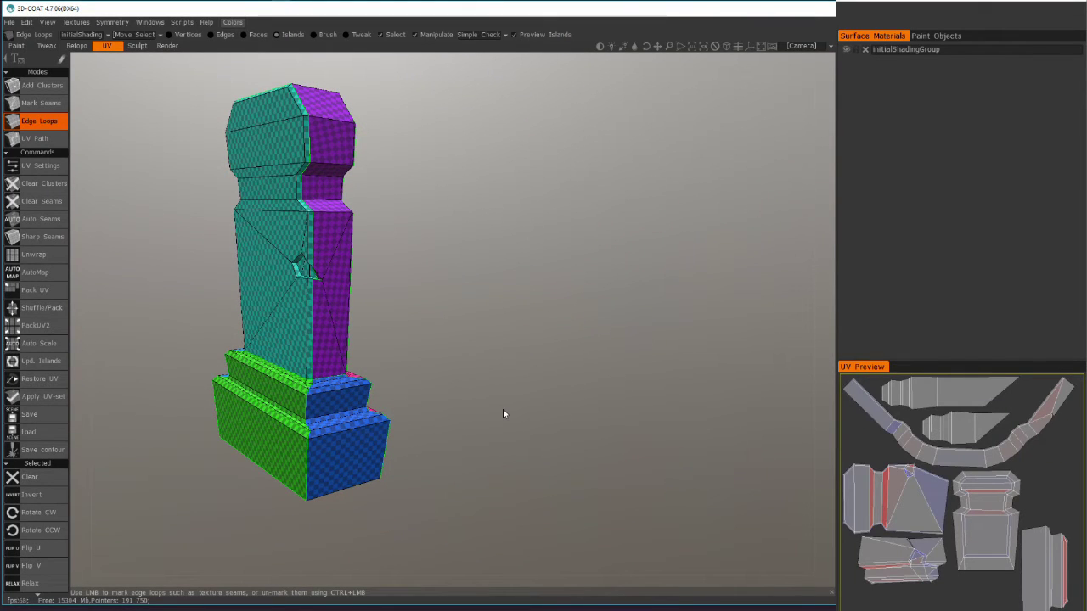
Step: Try moving the green plinth island up inside the UV square and enlarging it
{"action": "left_click", "coordinate": [1050, 560]}
{"action": "left_click_drag", "start_coordinate": [381, 504], "coordinate": [435, 504]}
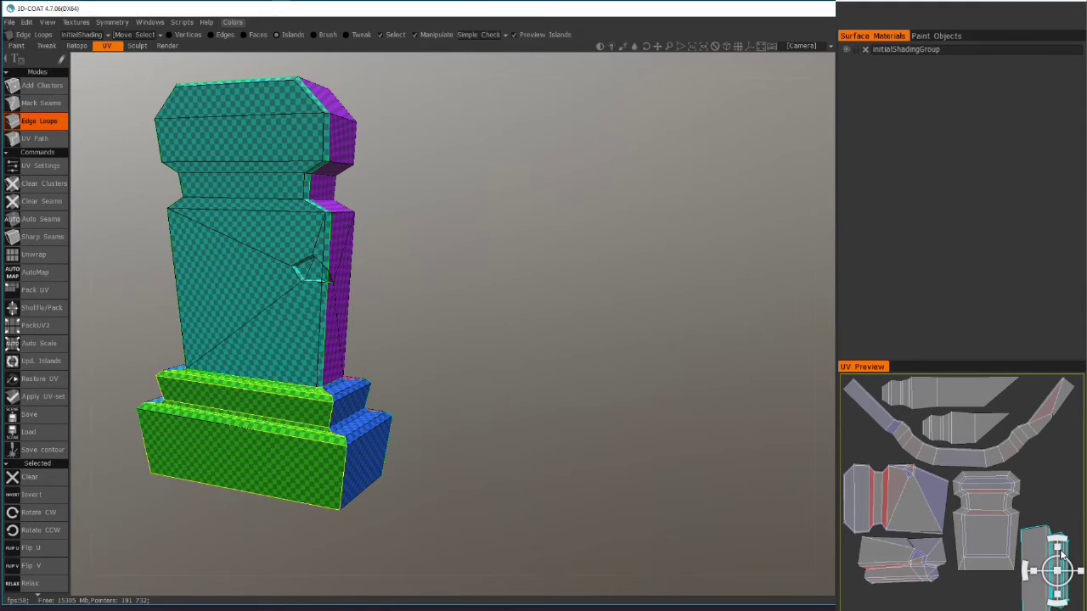
{"action": "left_click_drag", "start_coordinate": [1063, 541], "coordinate": [1056, 517]}
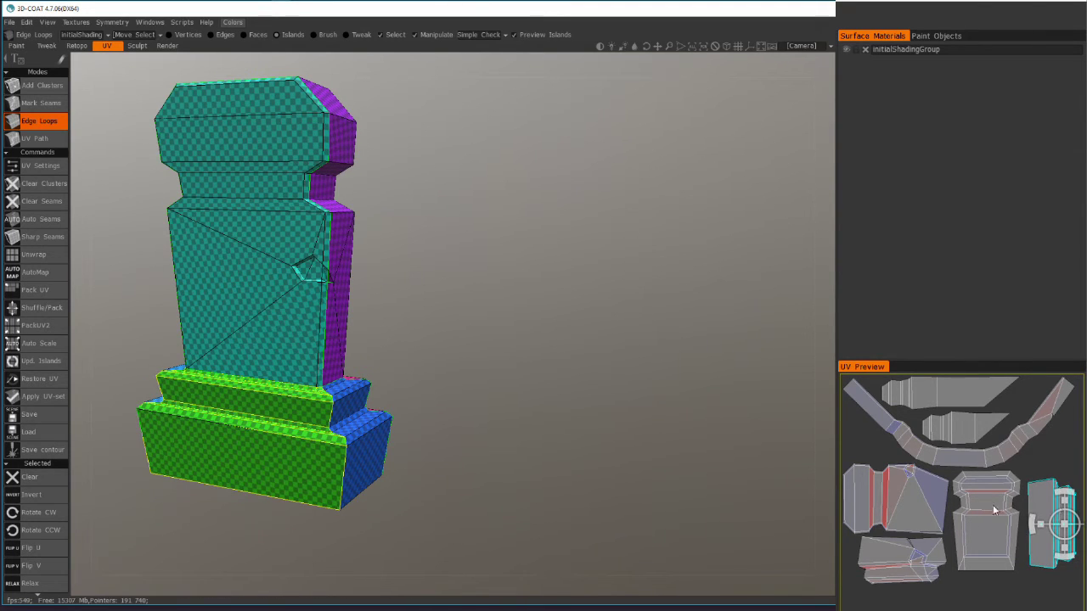
{"action": "left_click_drag", "start_coordinate": [1065, 524], "coordinate": [1077, 527]}
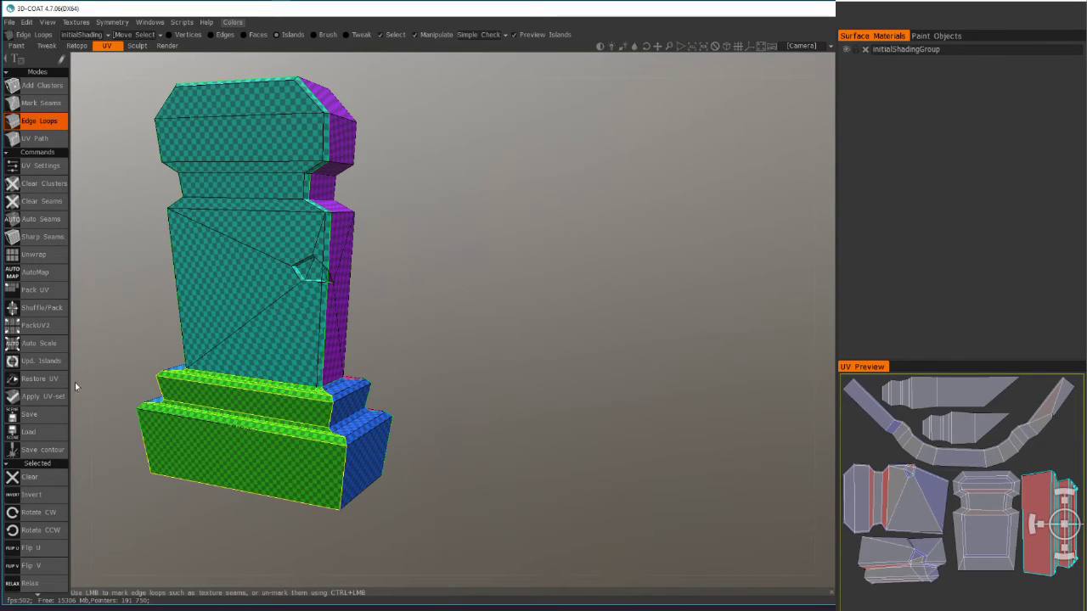
Step: Reposition the green plinth island fully inside the UV square after Auto Scale, and apply the UV-set to the model
{"action": "left_click", "coordinate": [45, 352]}
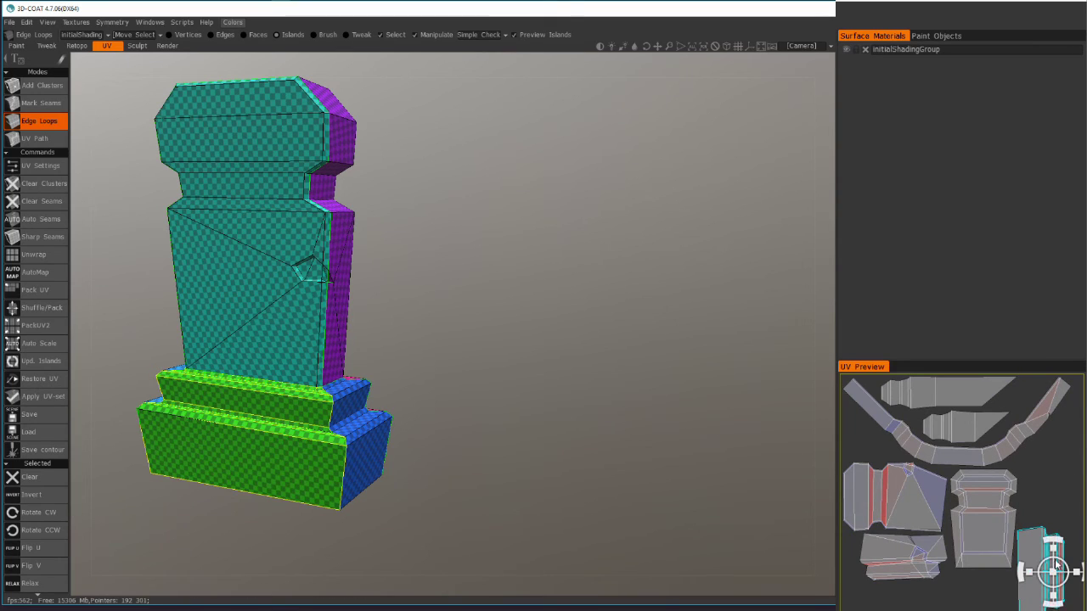
{"action": "left_click_drag", "start_coordinate": [1058, 561], "coordinate": [1068, 515]}
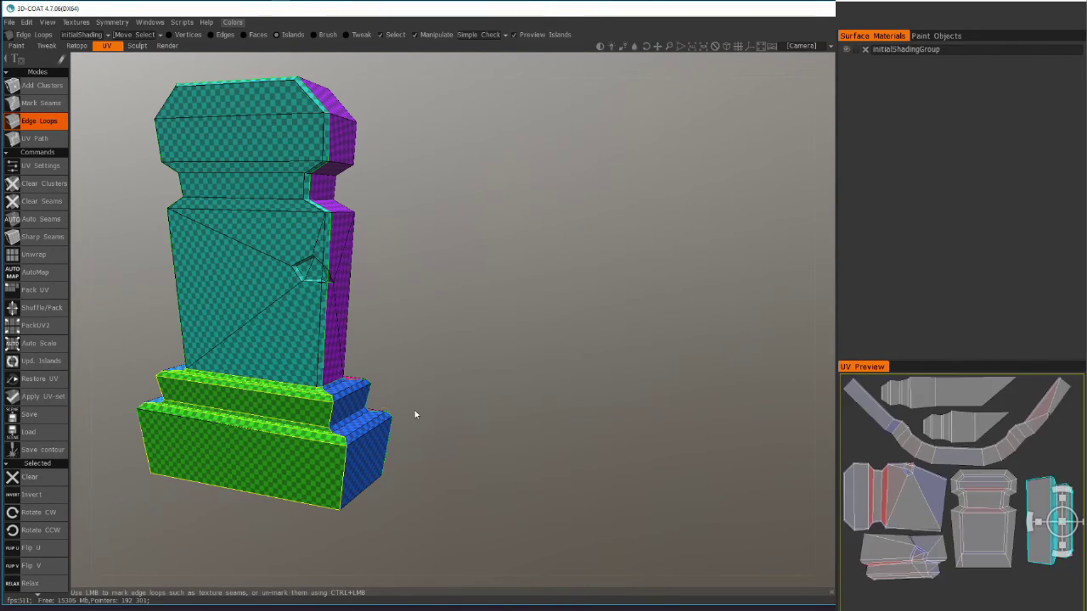
{"action": "left_click", "coordinate": [45, 398]}
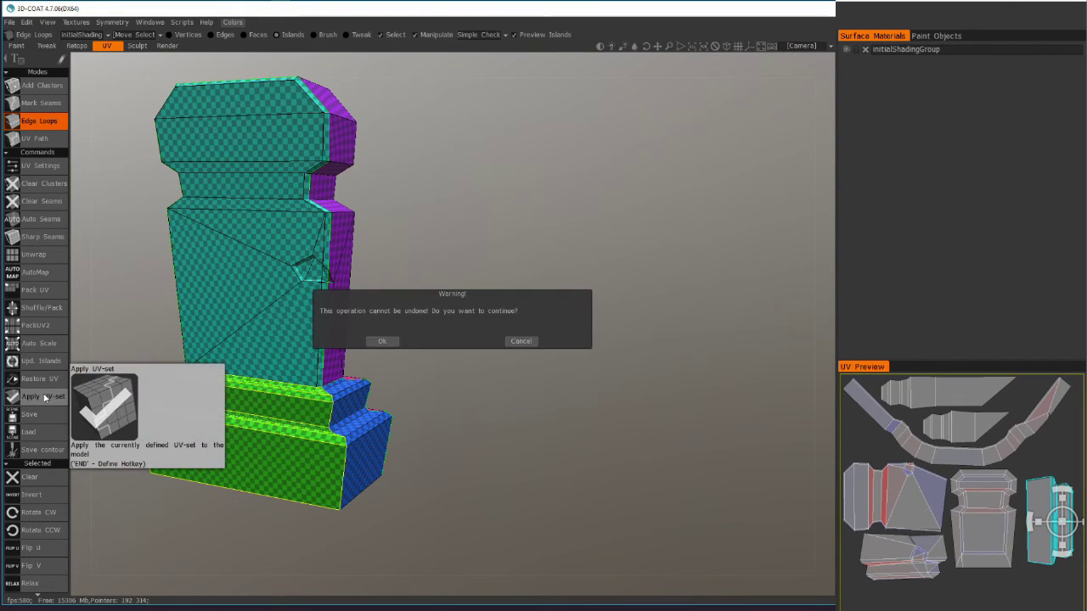
{"action": "left_click", "coordinate": [377, 342]}
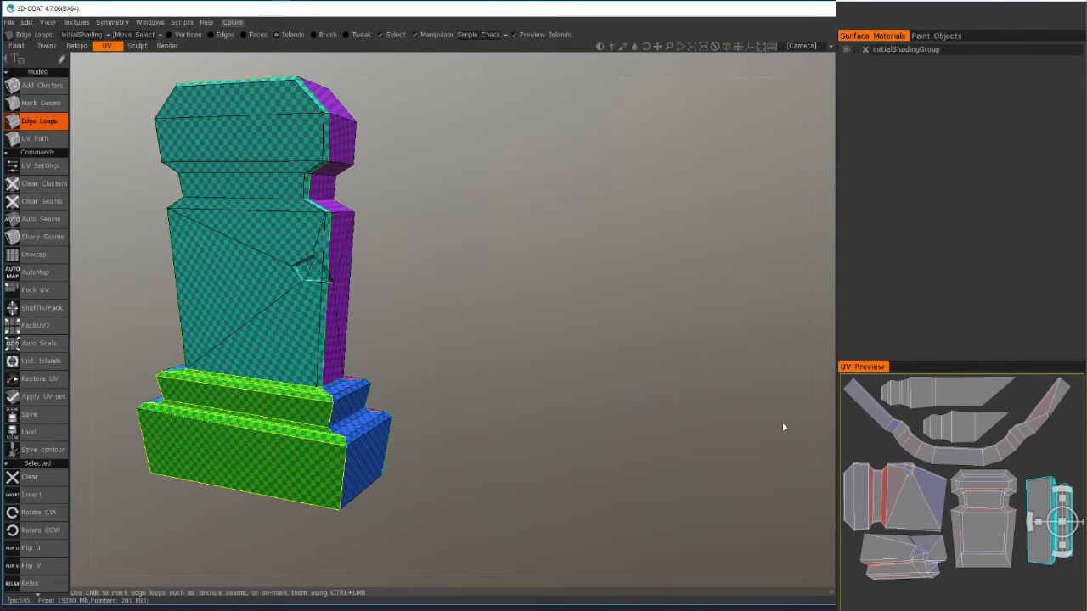
Step: Examine the checker pattern on the gravestone's slab and plinth from the side and the front
{"action": "left_click_drag", "start_coordinate": [594, 424], "coordinate": [244, 421]}
{"action": "middle_click_drag", "start_coordinate": [360, 374], "coordinate": [331, 395]}
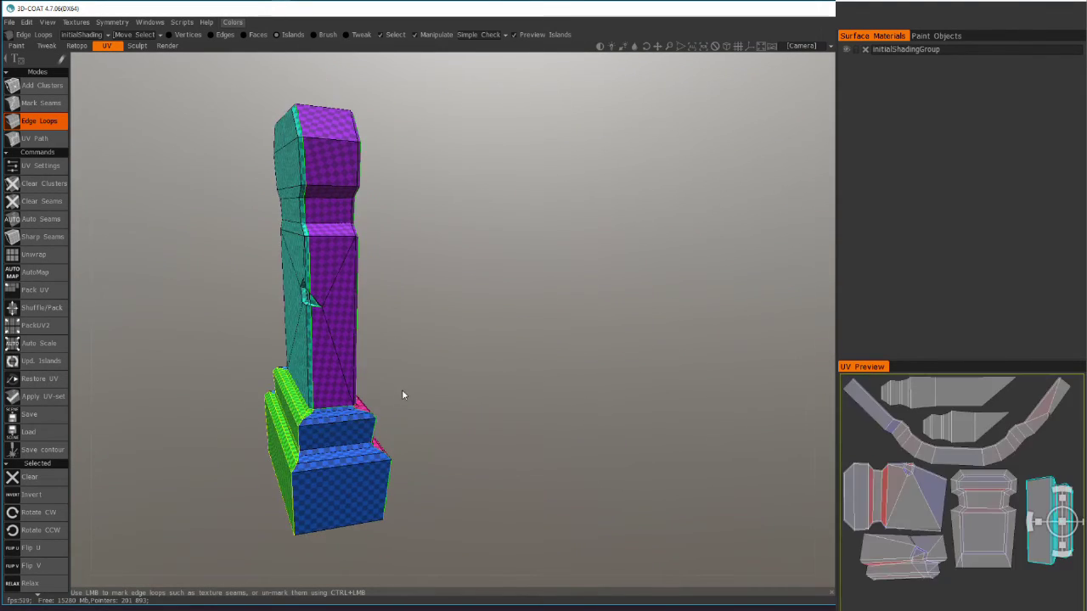
{"action": "left_click_drag", "start_coordinate": [405, 396], "coordinate": [344, 386]}
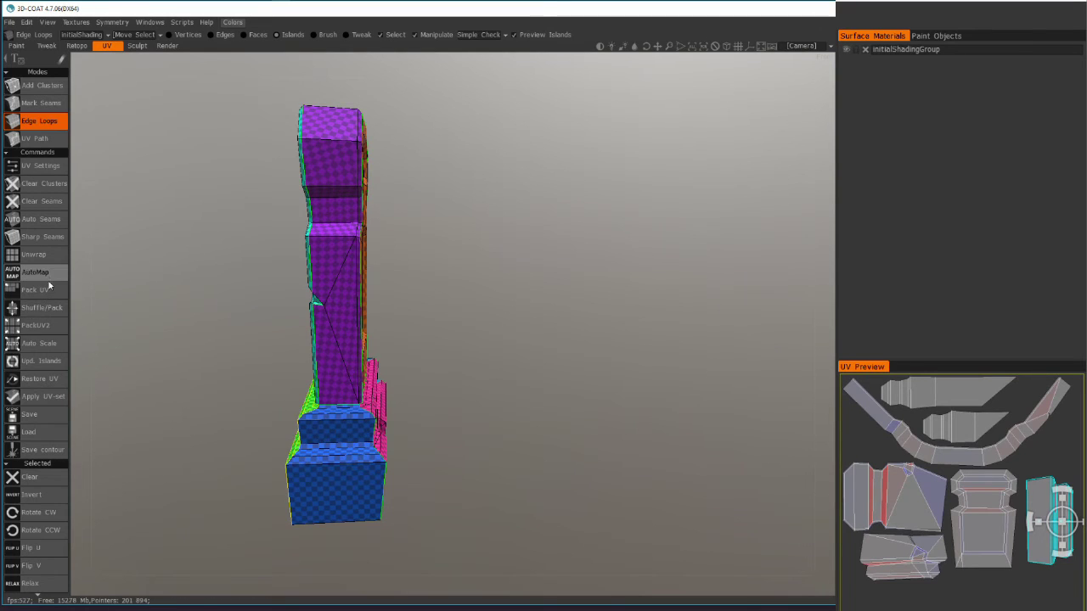
{"action": "left_click_drag", "start_coordinate": [202, 443], "coordinate": [298, 444], "text": "alt"}
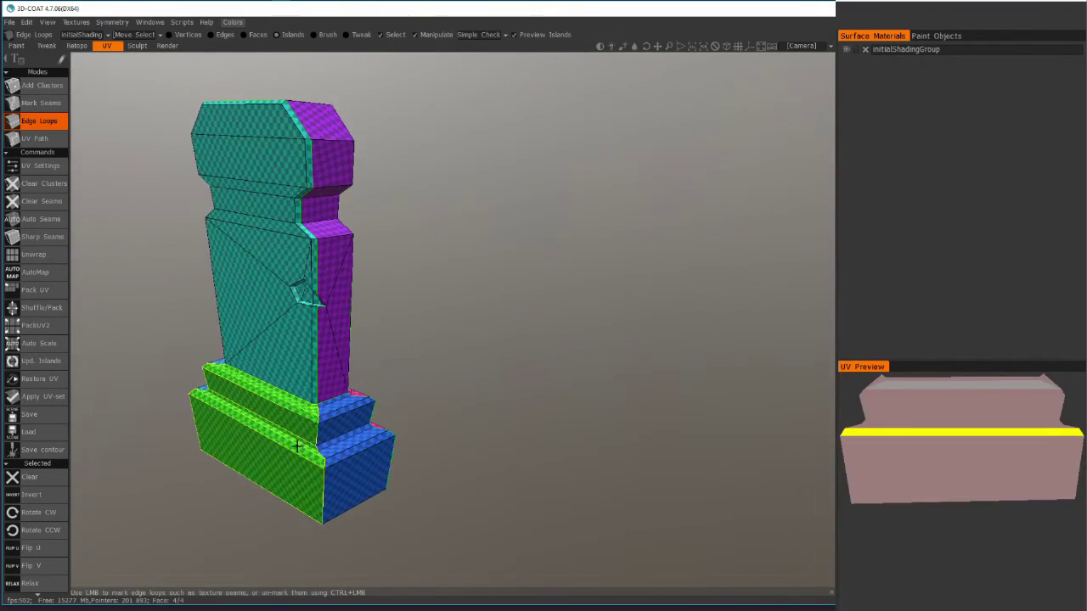
{"action": "middle_click_drag", "start_coordinate": [298, 444], "coordinate": [304, 413], "text": "alt"}
{"action": "left_click_drag", "start_coordinate": [305, 412], "coordinate": [325, 408], "text": "alt"}
{"action": "middle_click_drag", "start_coordinate": [315, 431], "coordinate": [355, 422], "text": "alt"}
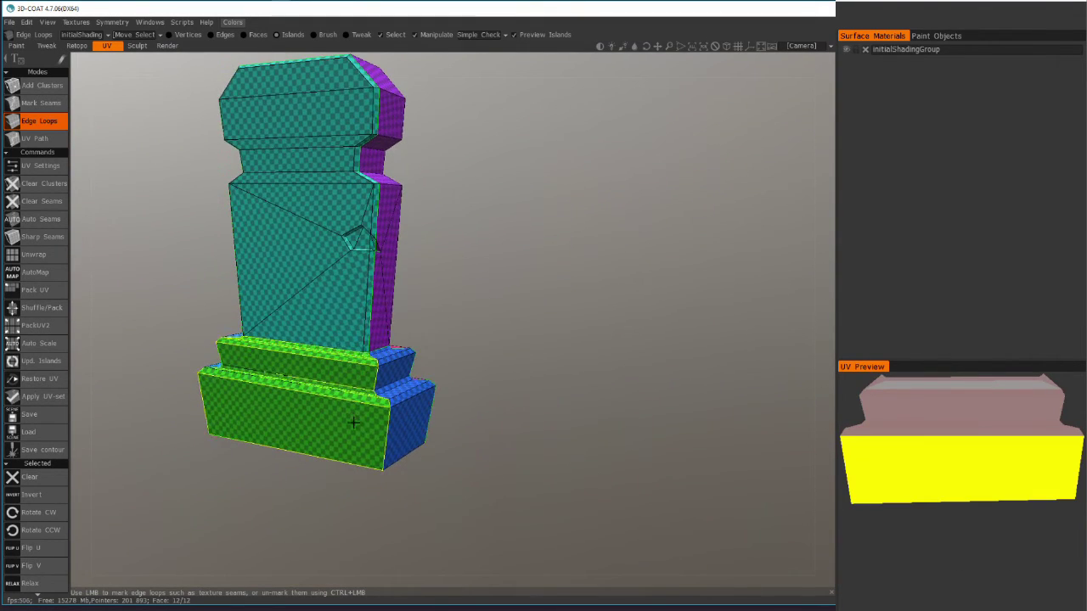
{"action": "left_click_drag", "start_coordinate": [350, 423], "coordinate": [355, 427], "text": "alt"}
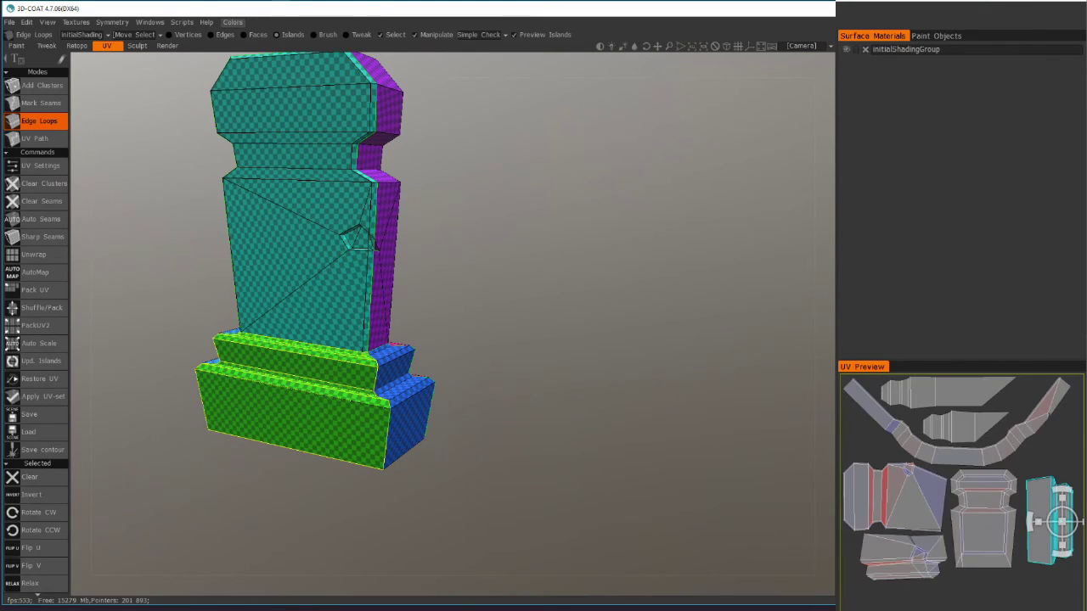
Step: Try inverting the selection from the teal slab island, and select other UV islands one by one
{"action": "left_click", "coordinate": [888, 494]}
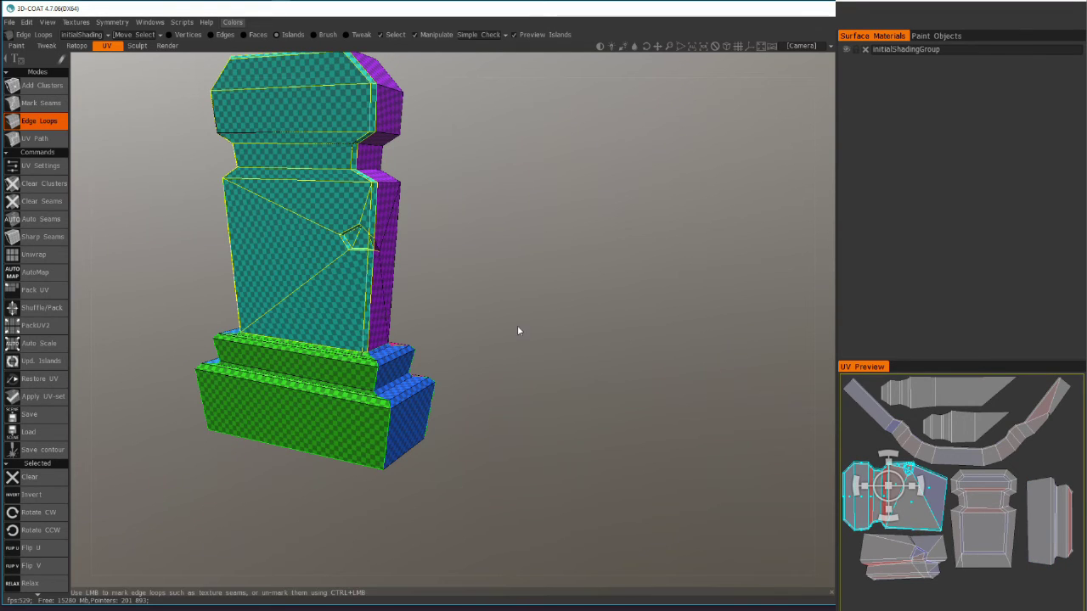
{"action": "scroll", "coordinate": [21, 422], "scroll_direction": "down", "scroll_amount": 5}
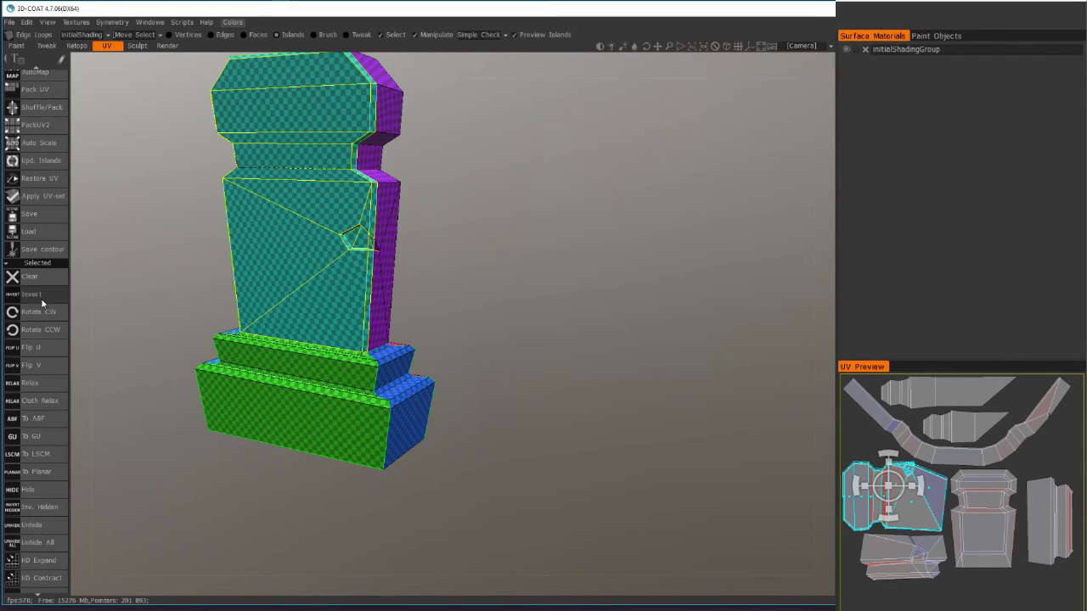
{"action": "left_click", "coordinate": [41, 297]}
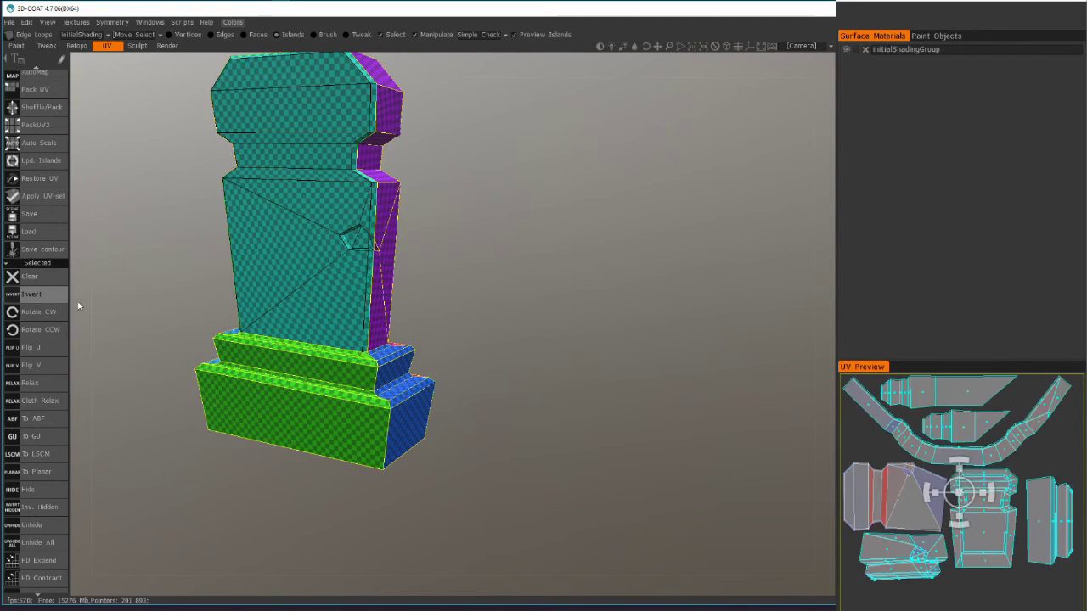
{"action": "left_click", "coordinate": [884, 486]}
{"action": "left_click", "coordinate": [963, 505]}
{"action": "left_click", "coordinate": [958, 445]}
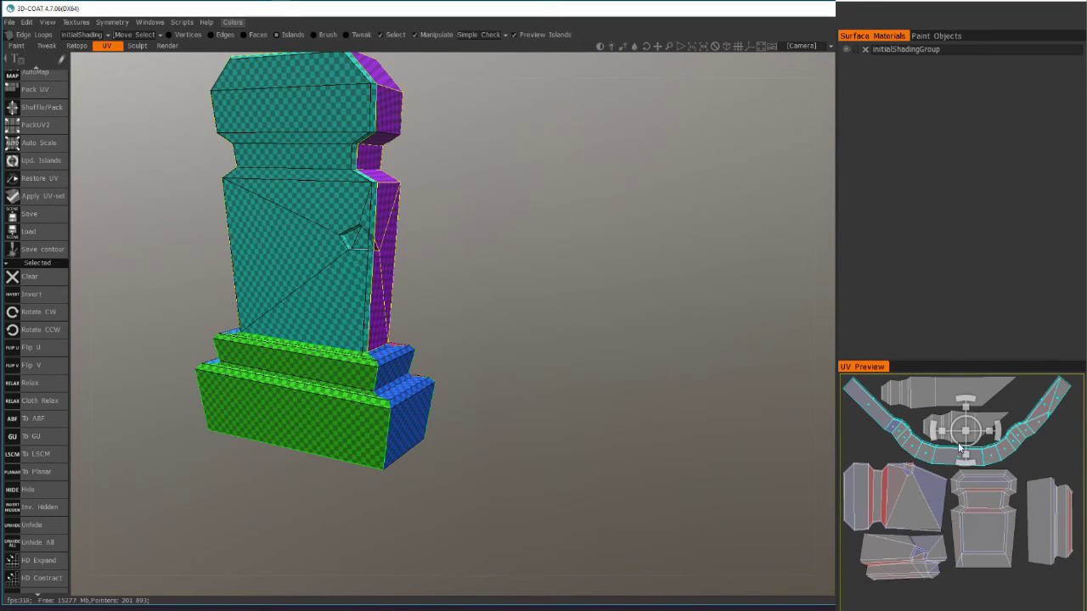
{"action": "left_click", "coordinate": [940, 396]}
{"action": "left_click_drag", "start_coordinate": [420, 360], "coordinate": [391, 403], "text": "alt"}
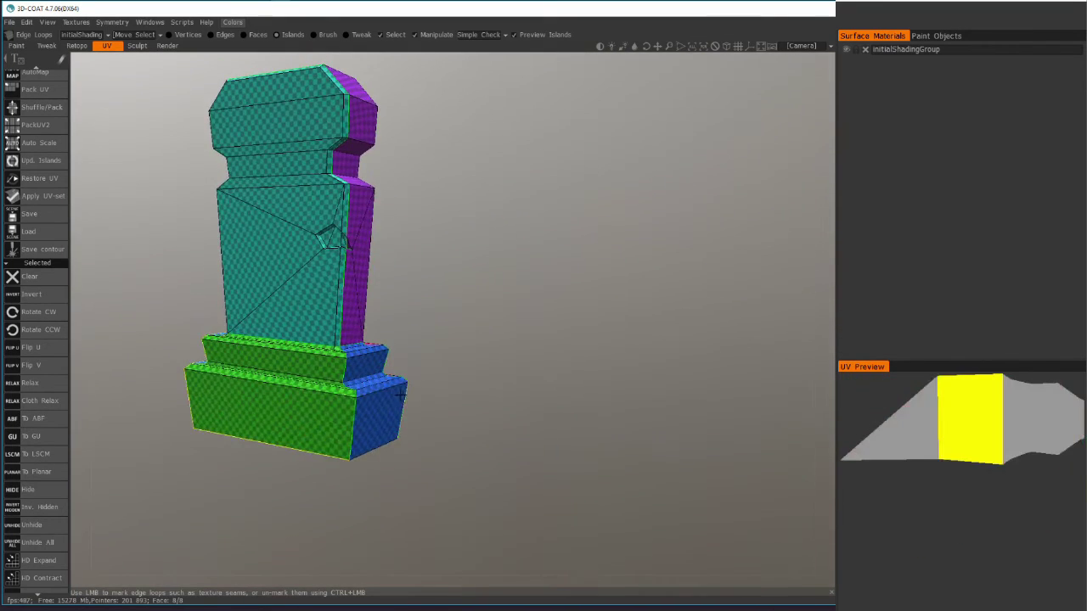
{"action": "middle_click_drag", "start_coordinate": [299, 422], "coordinate": [362, 445], "text": "alt"}
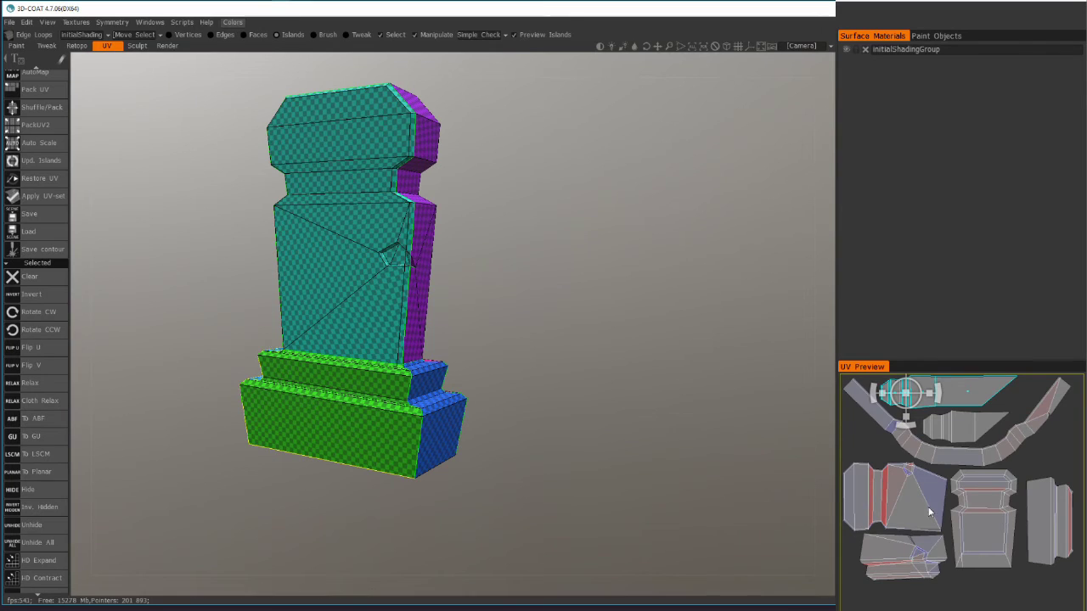
Step: Run Relax repeatedly and Cloth Relax on the teal slab island, and clear the selection
{"action": "left_click", "coordinate": [909, 502]}
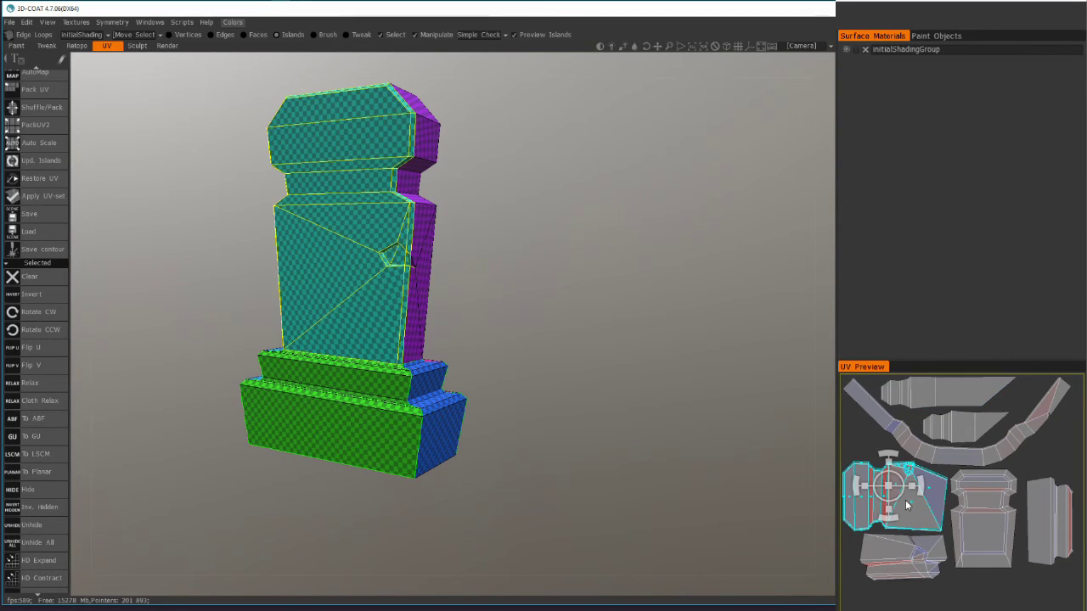
{"action": "left_click", "coordinate": [37, 388]}
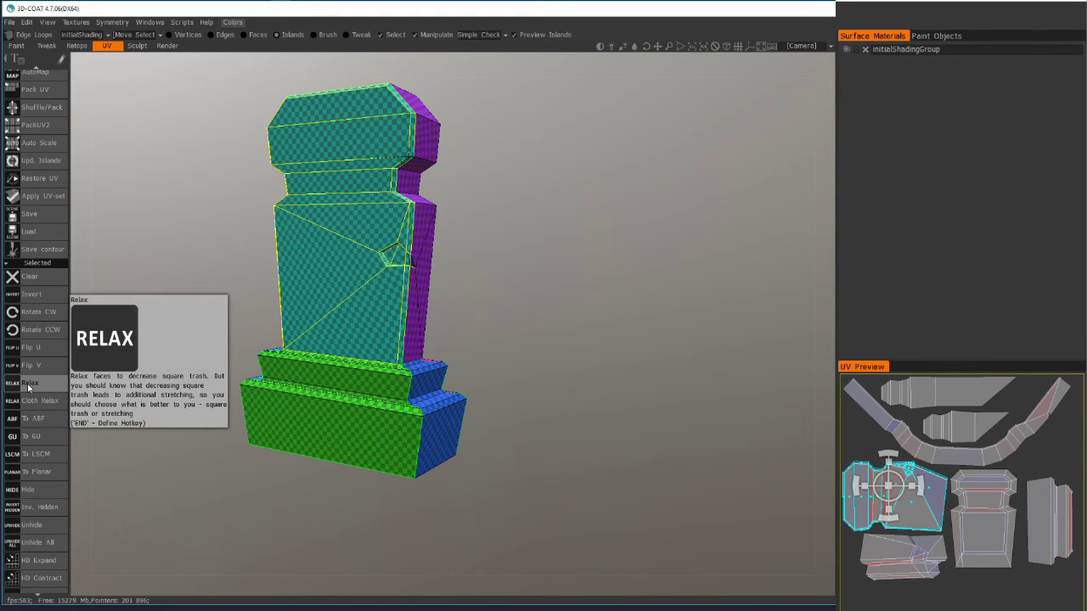
{"action": "left_click", "coordinate": [28, 388]}
{"action": "left_click", "coordinate": [28, 388]}
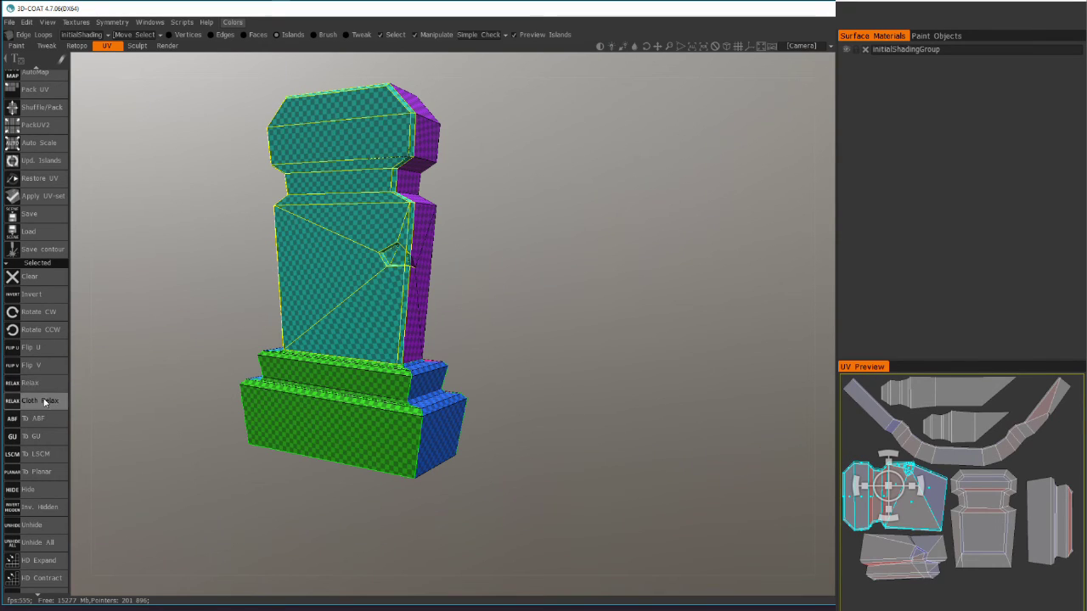
{"action": "left_click", "coordinate": [45, 401]}
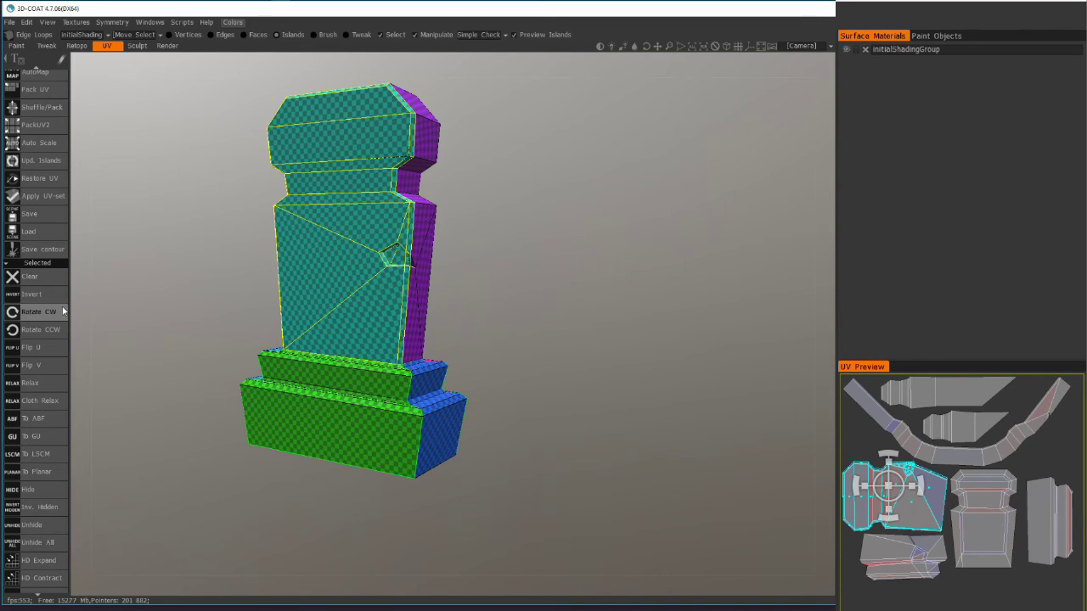
{"action": "left_click", "coordinate": [46, 278]}
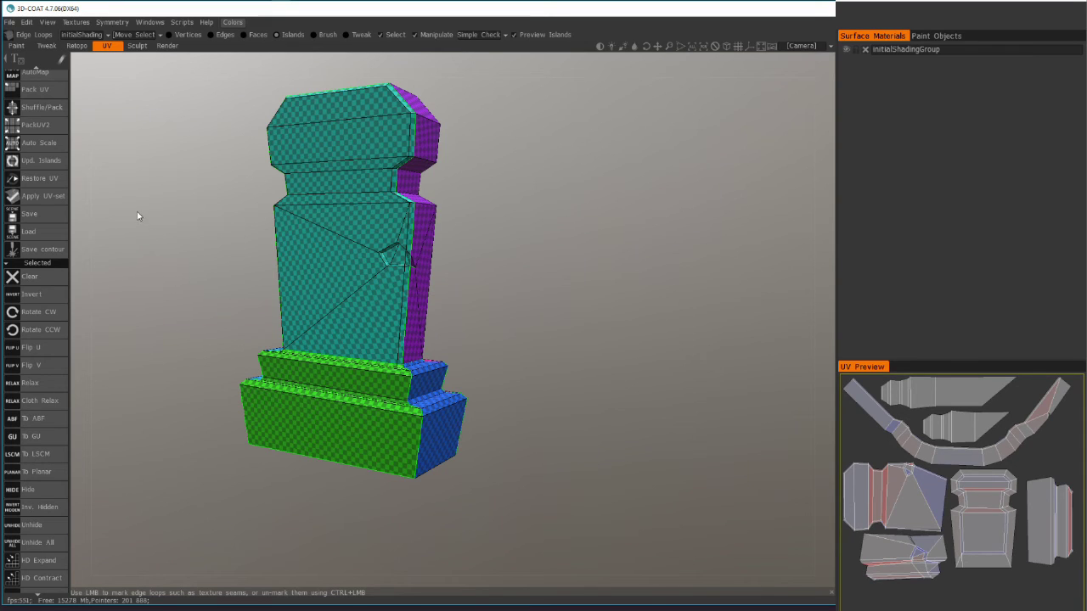
Step: Apply the current UV-set to the gravestone model again and confirm the operation
{"action": "left_click_drag", "start_coordinate": [204, 242], "coordinate": [221, 266]}
{"action": "middle_click_drag", "start_coordinate": [189, 223], "coordinate": [195, 246]}
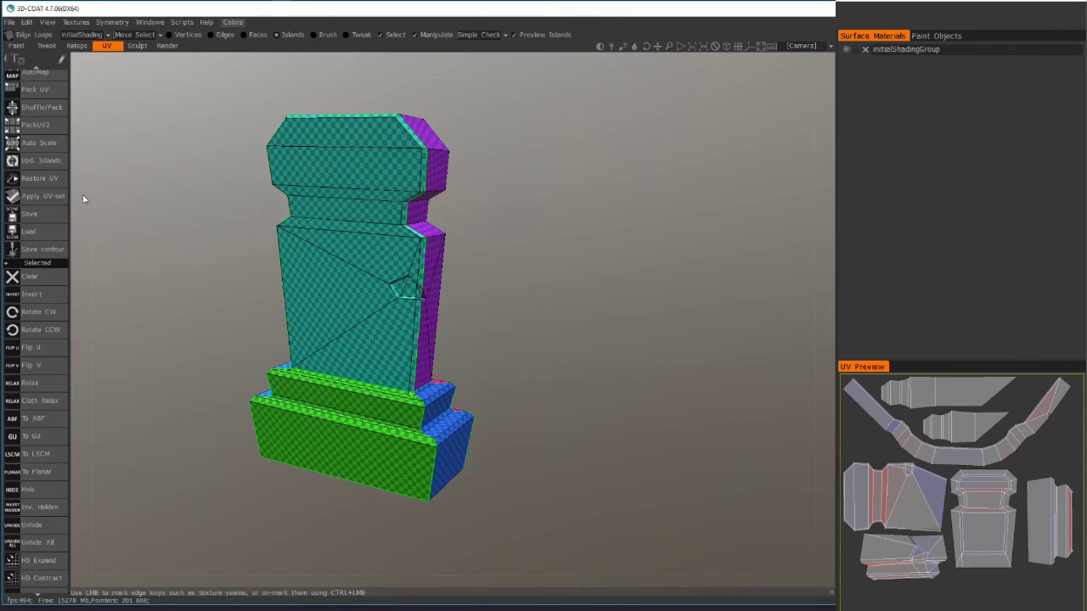
{"action": "left_click", "coordinate": [60, 198]}
{"action": "left_click", "coordinate": [374, 340]}
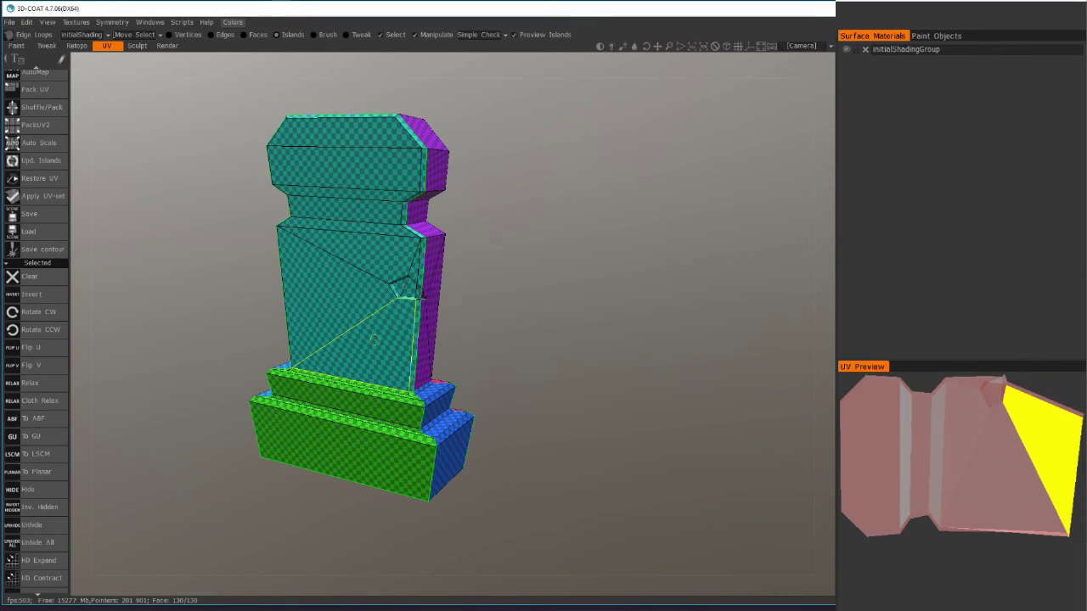
{"action": "middle_click_drag", "start_coordinate": [118, 78], "coordinate": [219, 161]}
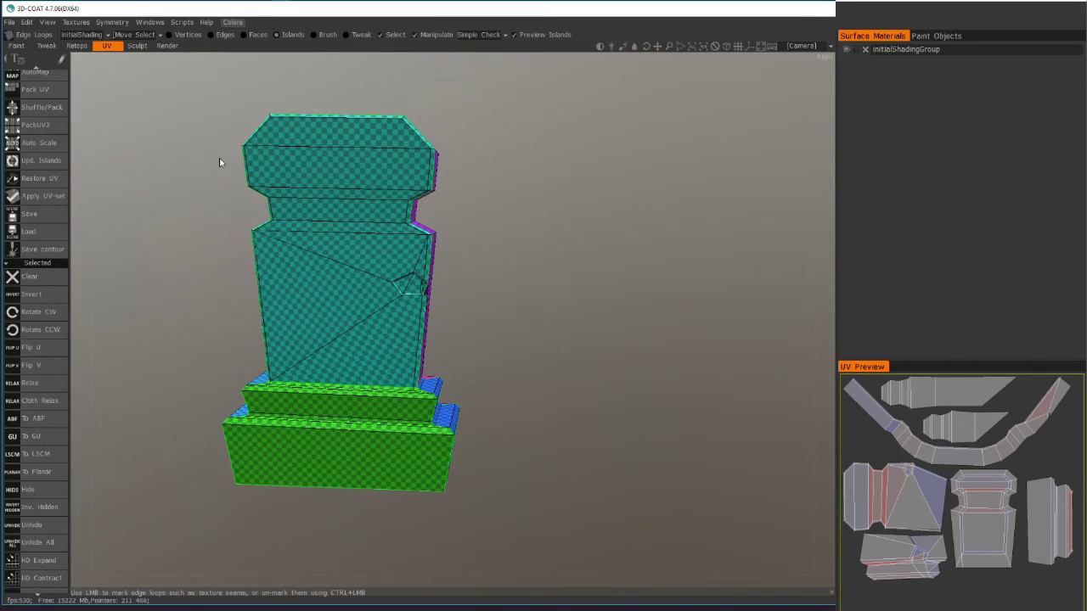
Step: Export the gravestone geometry with Export Objects & Textures to the Desktop as GraveStone.obj, replacing the existing file
{"action": "left_click", "coordinate": [10, 22]}
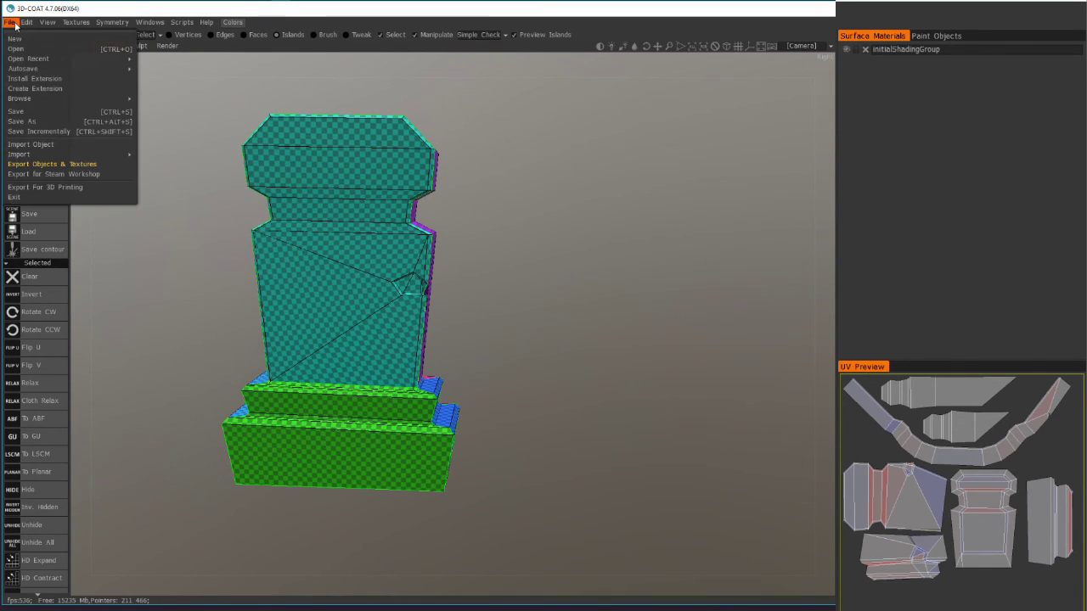
{"action": "left_click", "coordinate": [51, 167]}
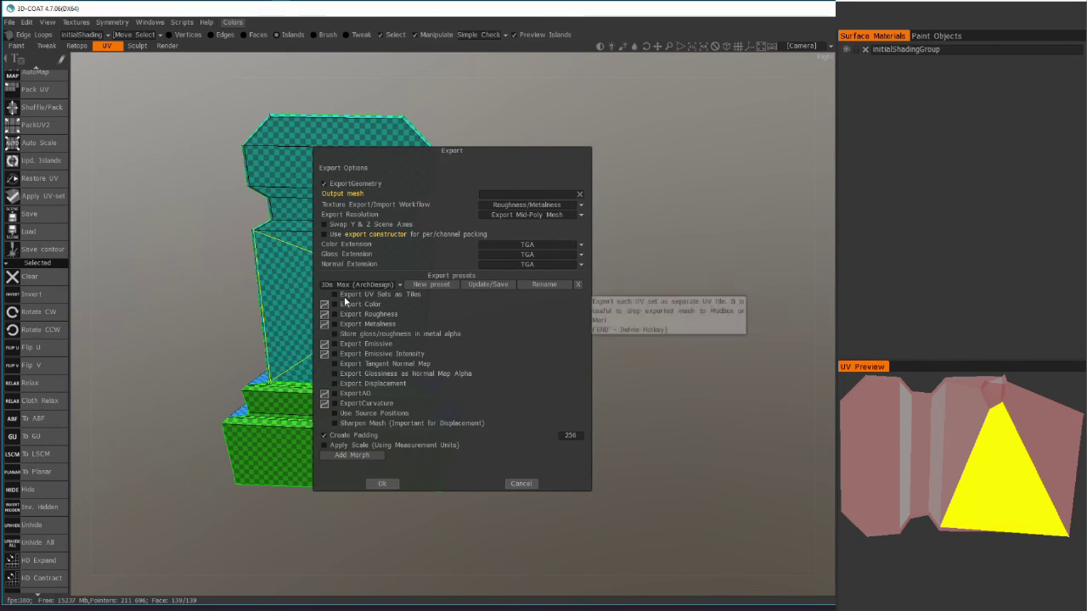
{"action": "left_click", "coordinate": [399, 283]}
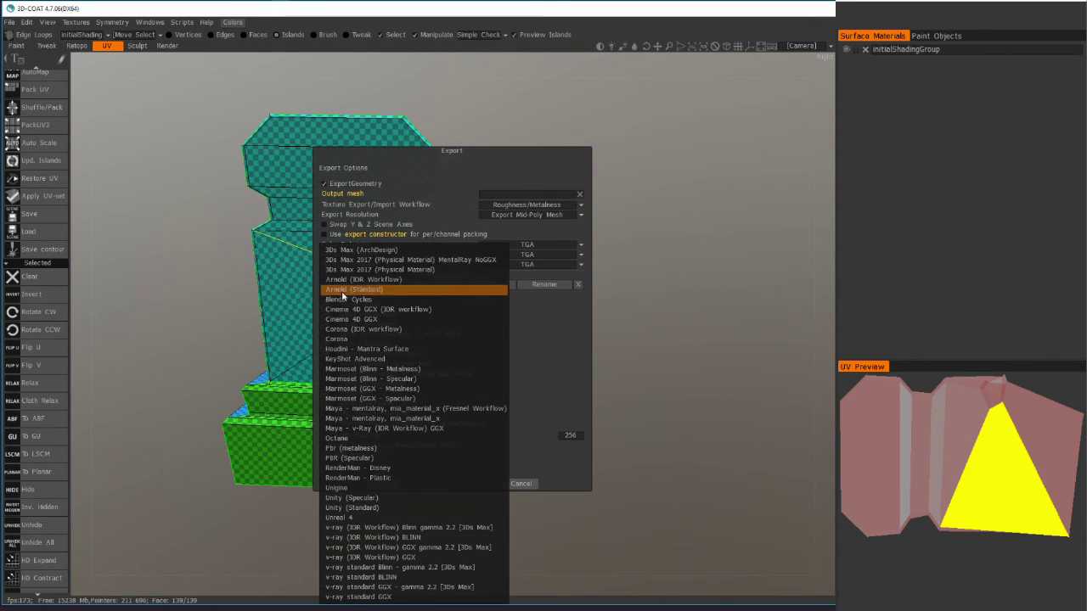
{"action": "left_click", "coordinate": [542, 340]}
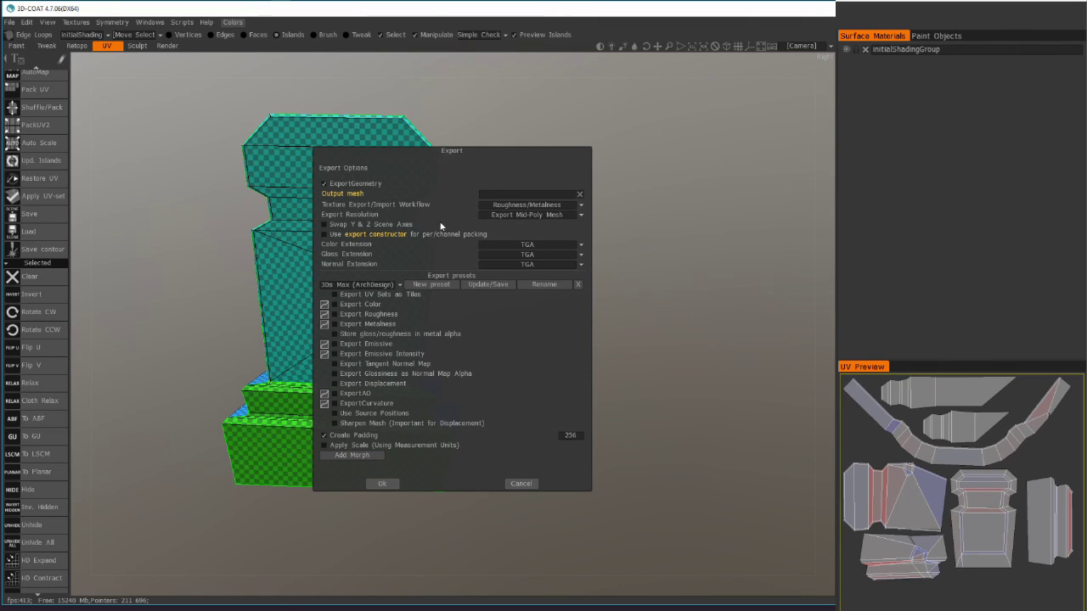
{"action": "left_click", "coordinate": [384, 482]}
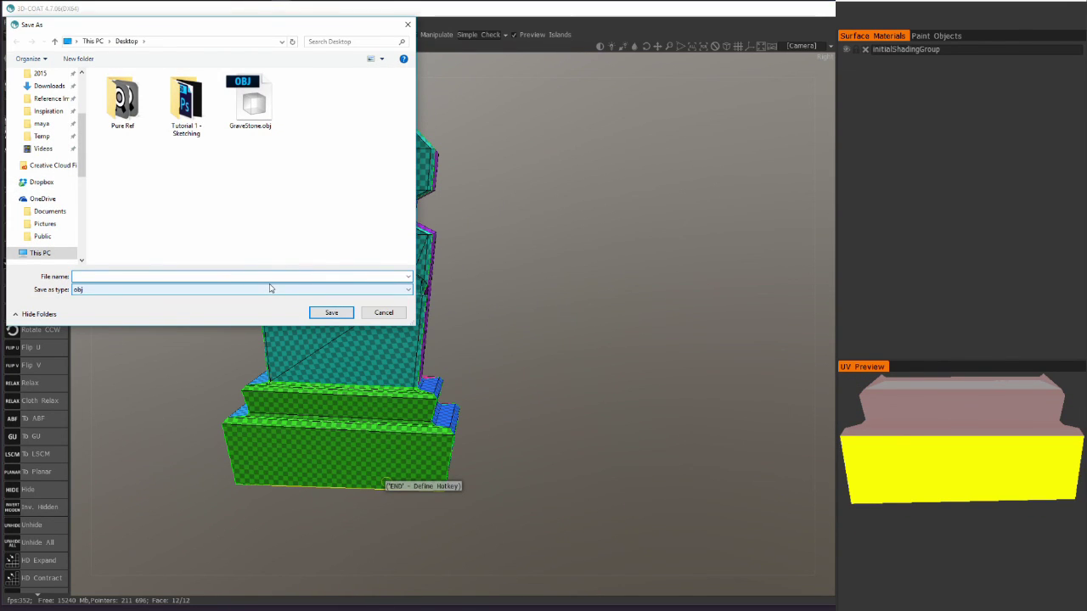
{"action": "left_click", "coordinate": [252, 102]}
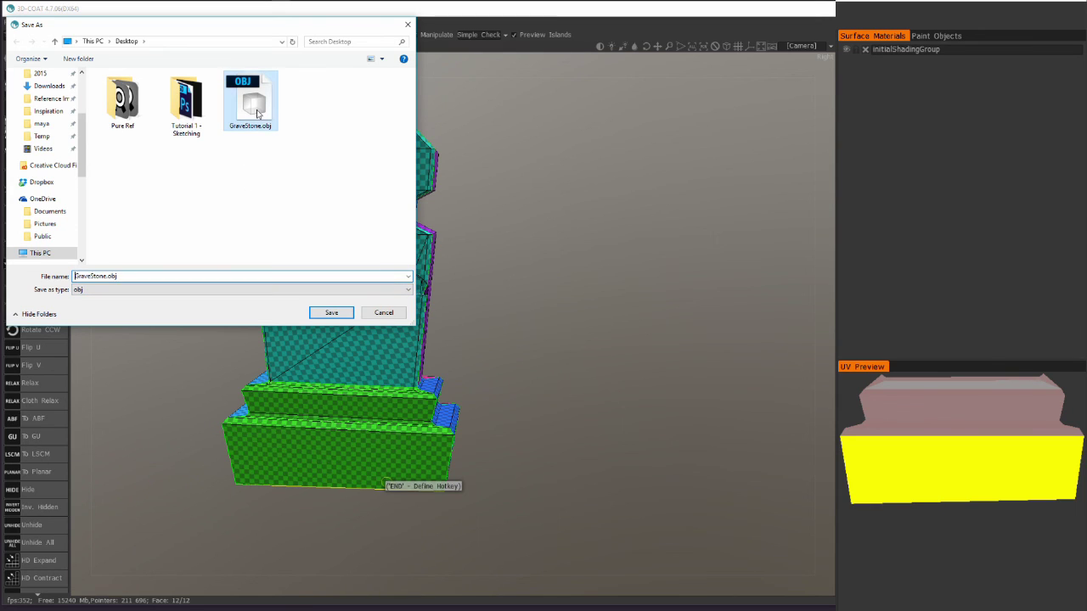
{"action": "left_click", "coordinate": [330, 312]}
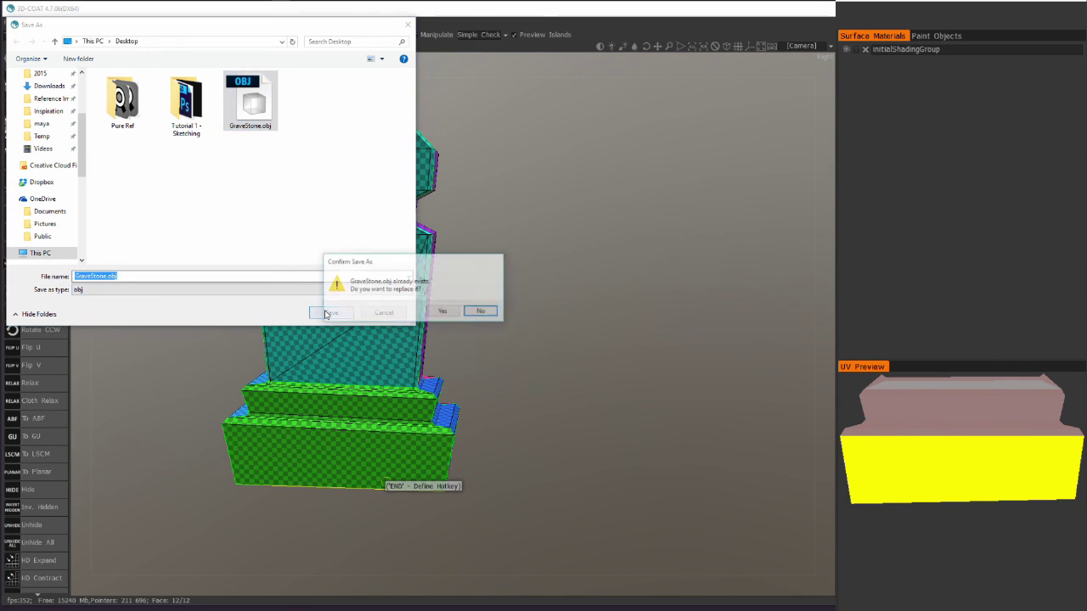
{"action": "left_click", "coordinate": [444, 312]}
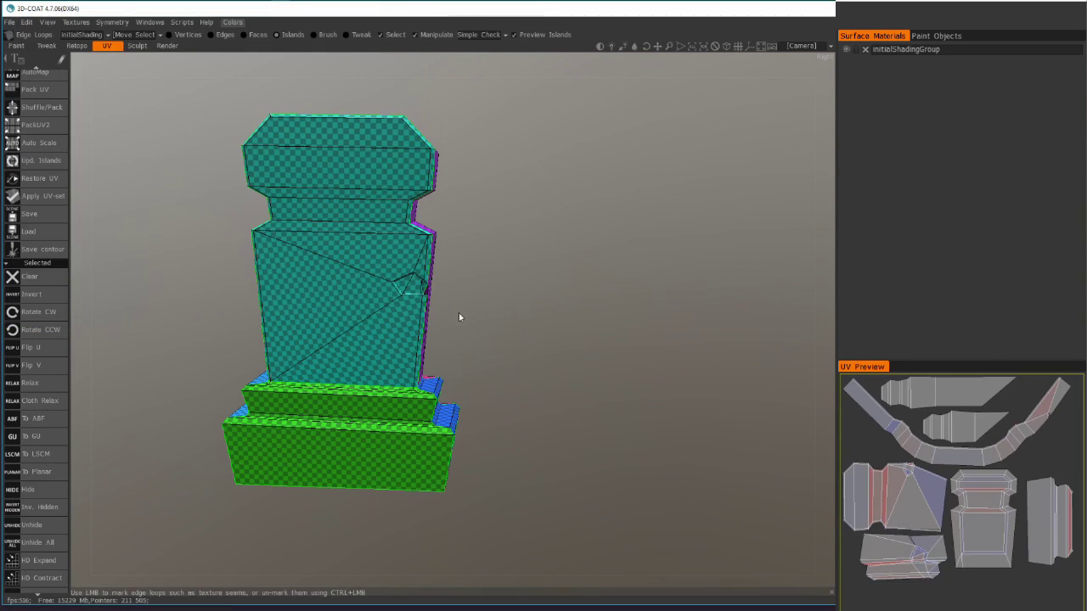
{"action": "left_click_drag", "start_coordinate": [494, 320], "coordinate": [361, 356]}
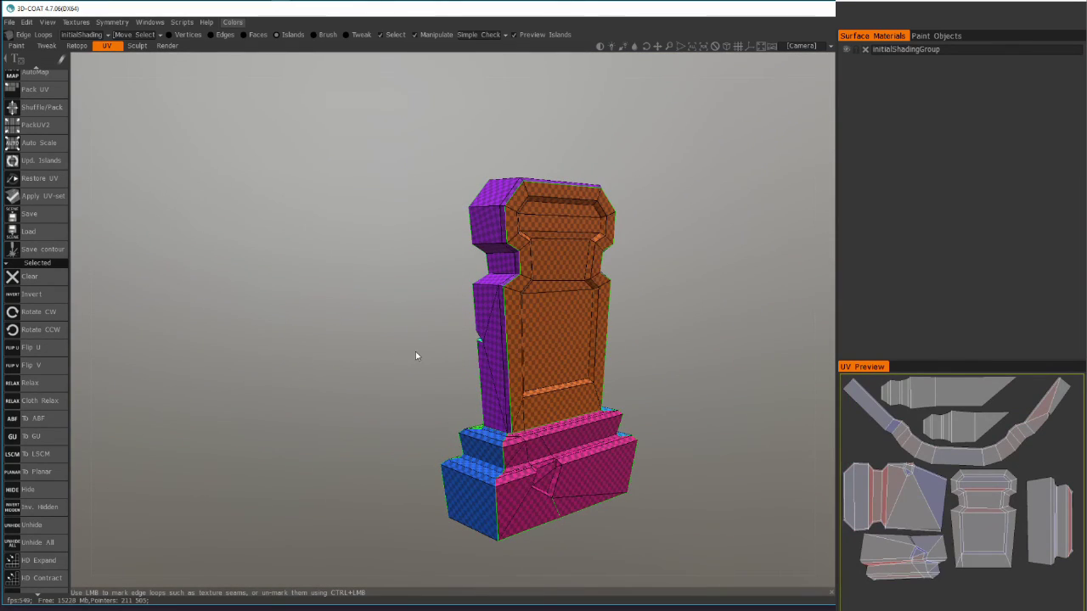